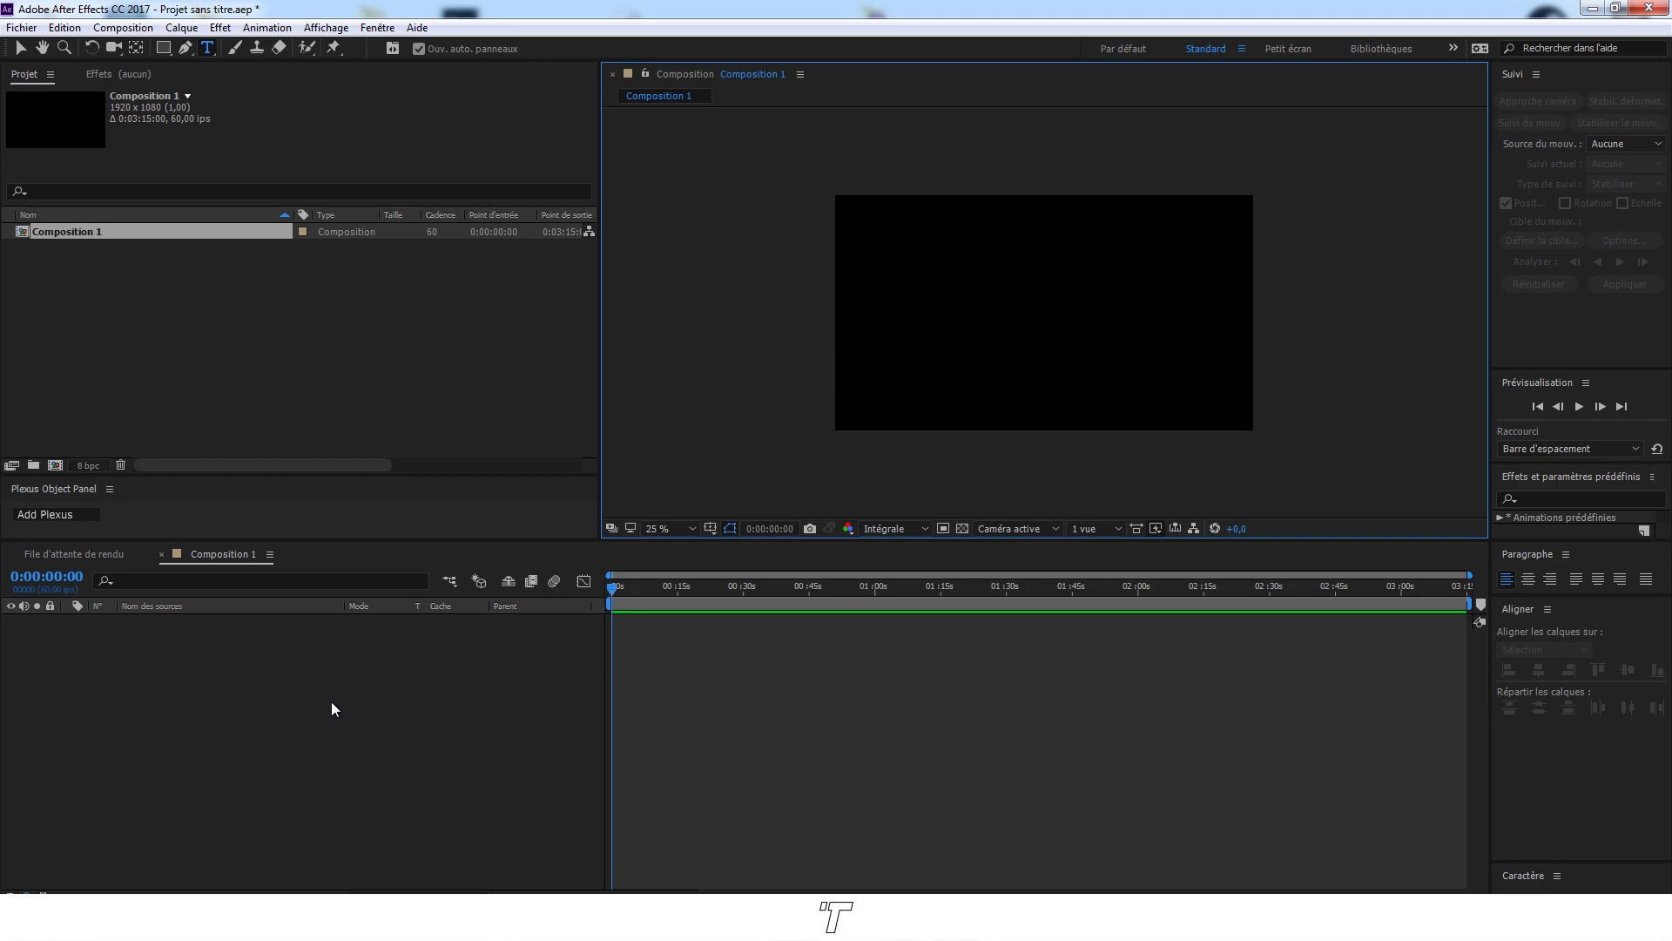
Create a text layer reading "Bonjour" and centre it horizontally in the composition.
right_click(311, 683)
mouse_move(377, 707)
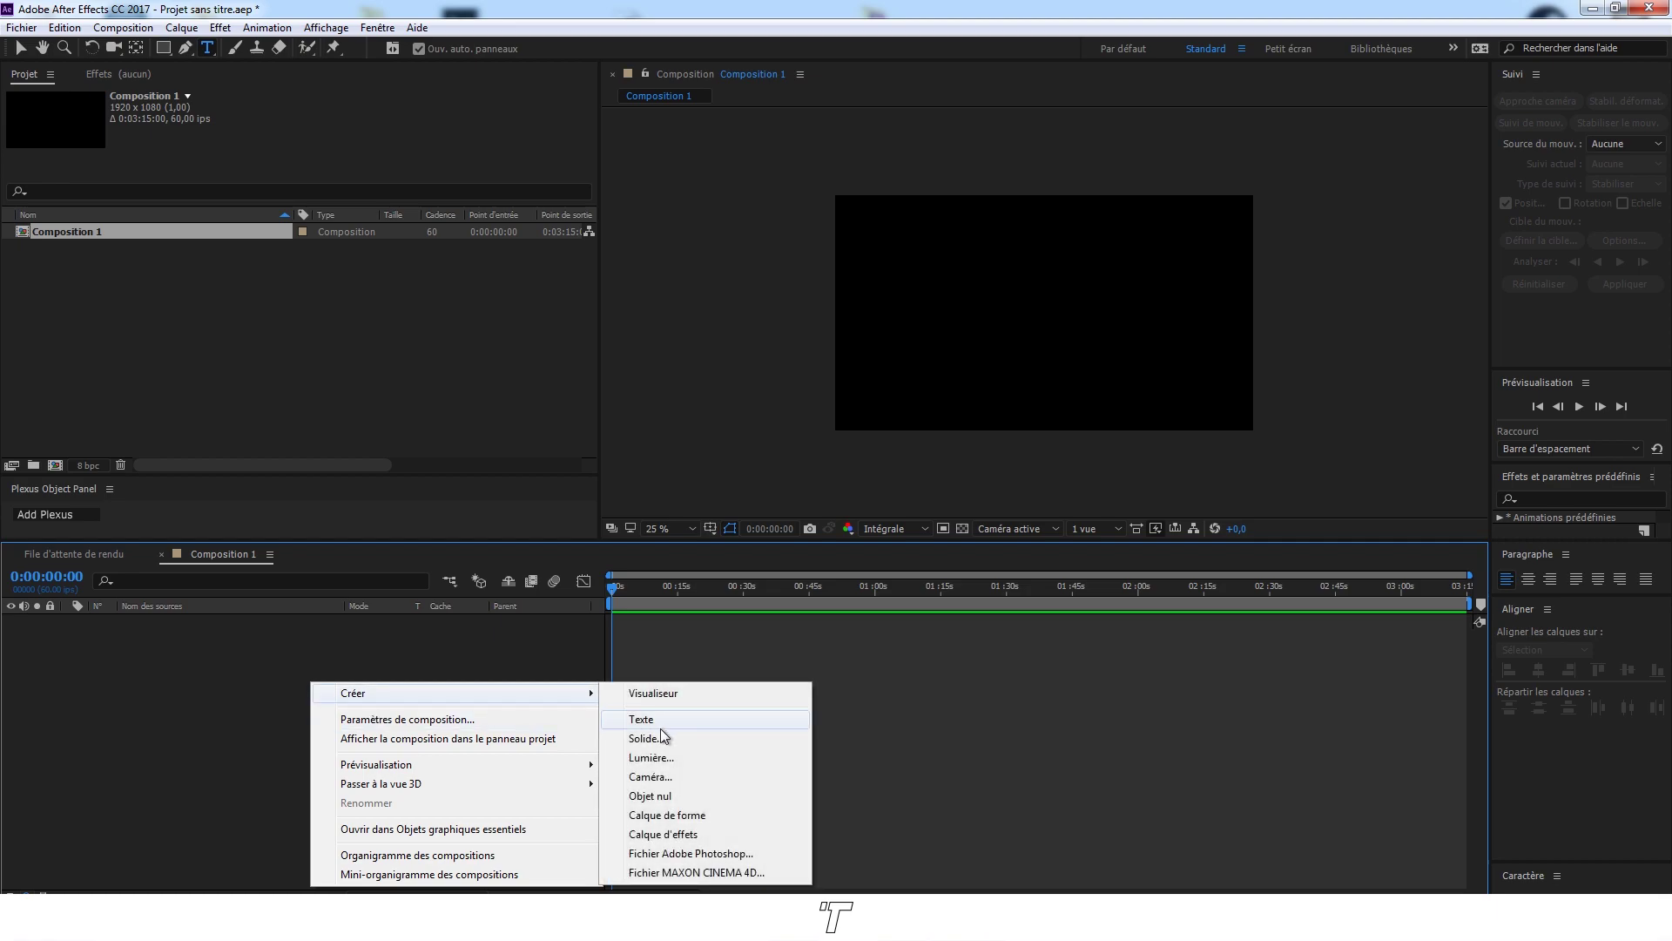
left_click(645, 720)
type("Bonjour")
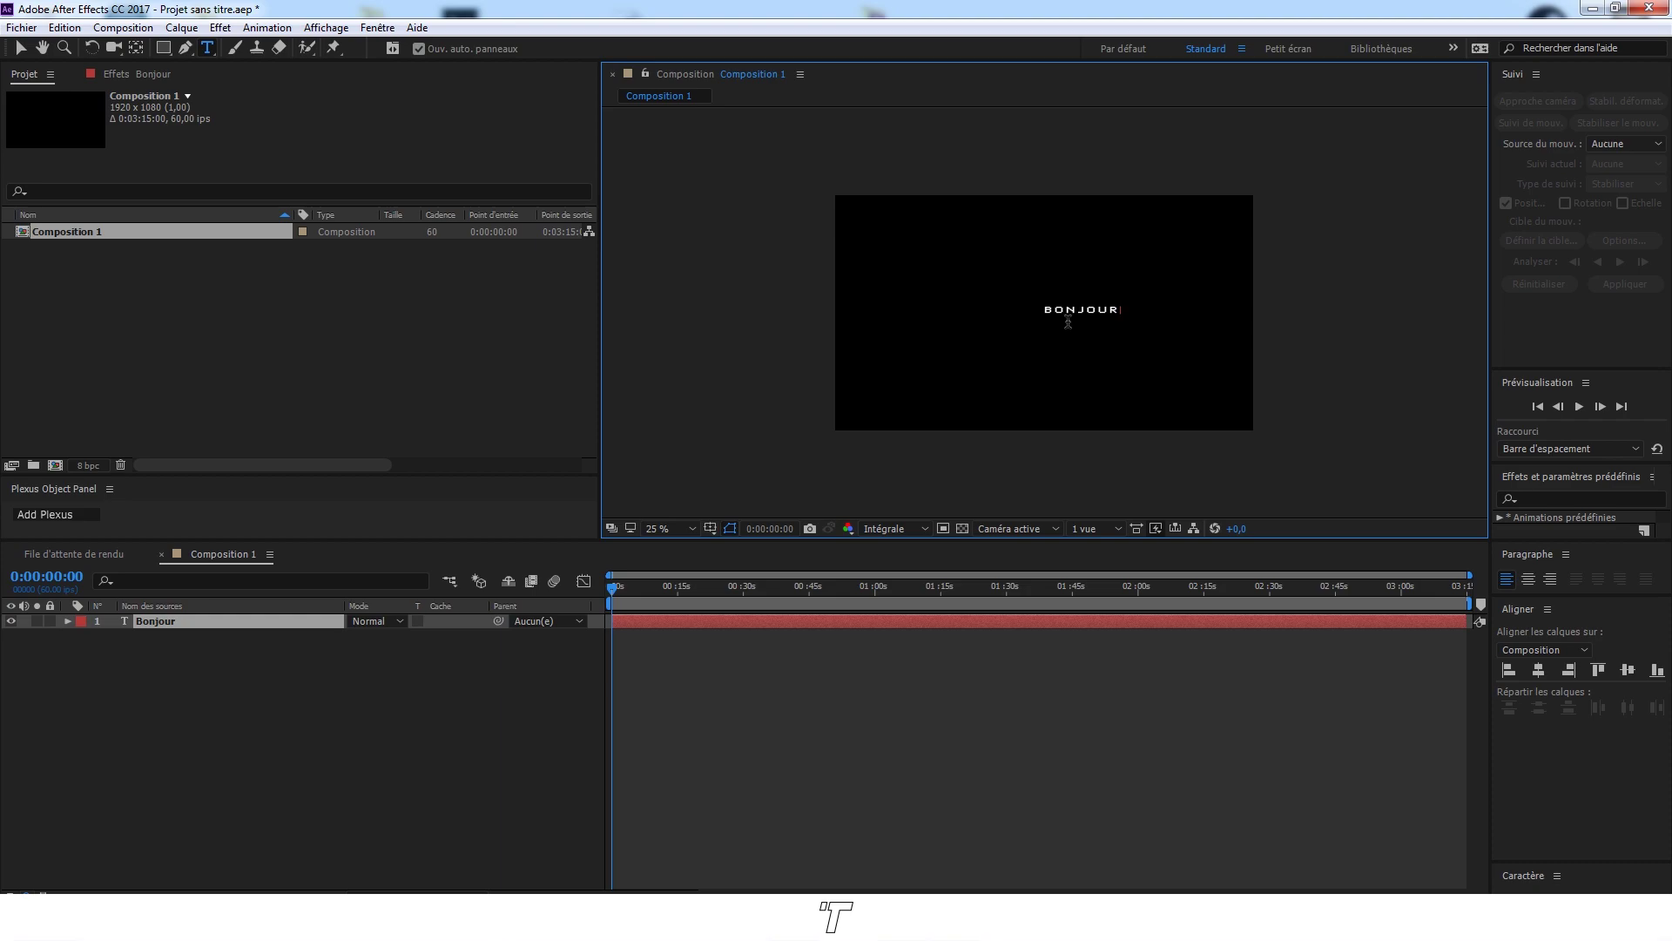
double_click(1117, 316)
left_click(1539, 670)
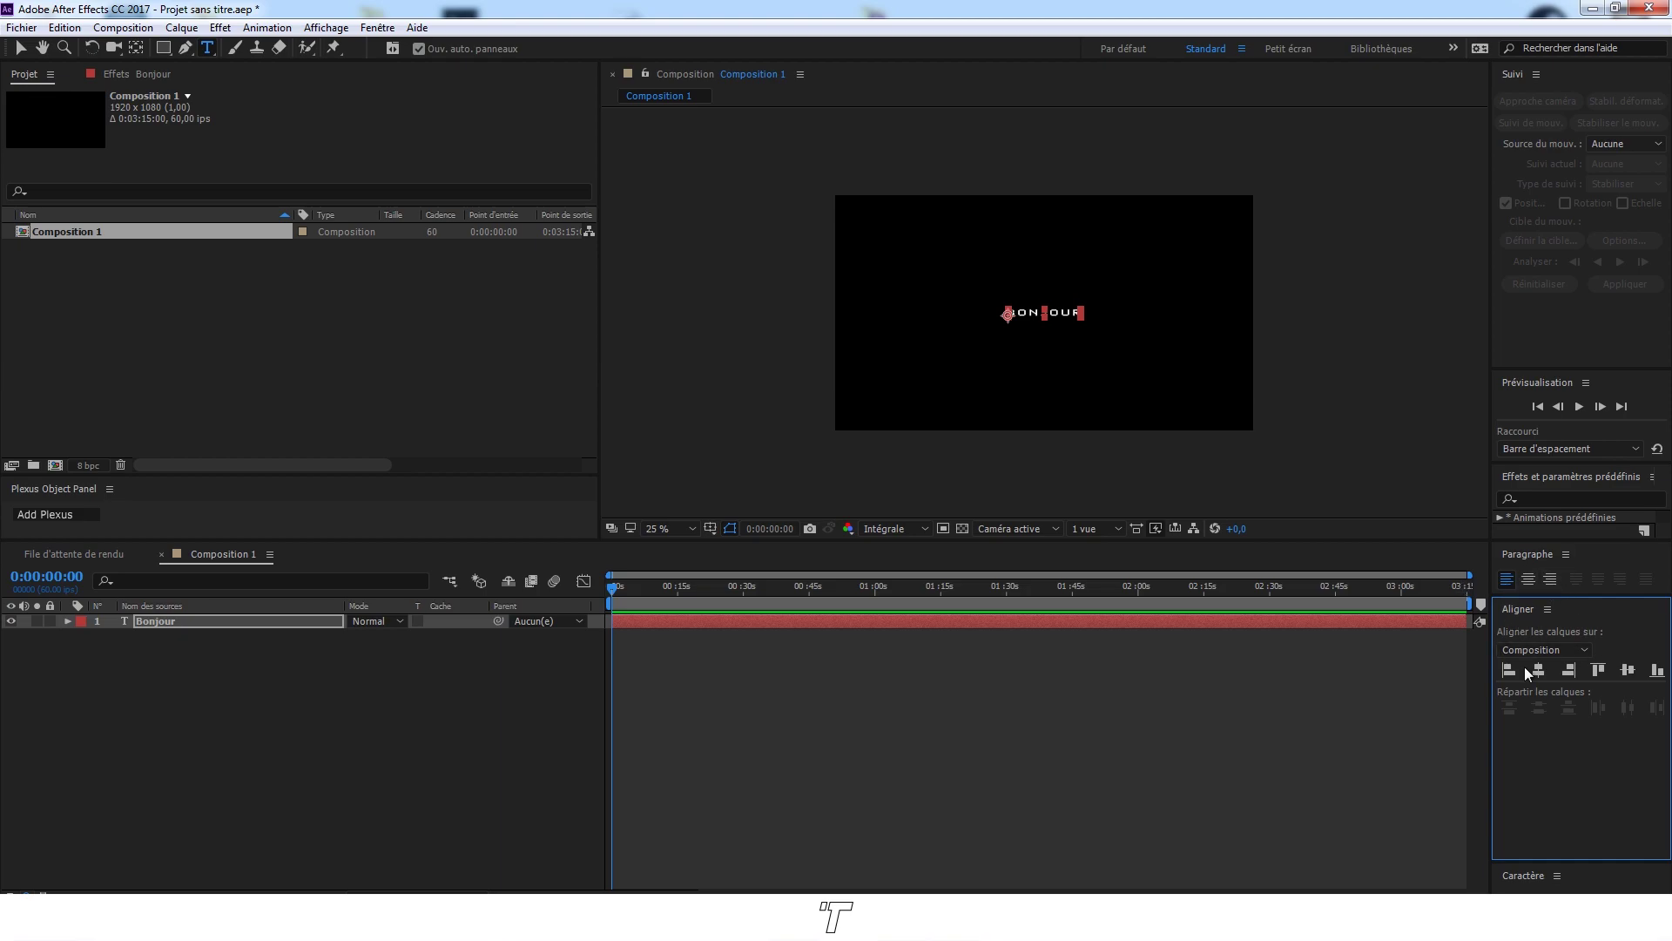
left_click(380, 29)
left_click(388, 31)
Add a Décalage de caractères text animator to the Bonjour layer.
left_click(134, 626)
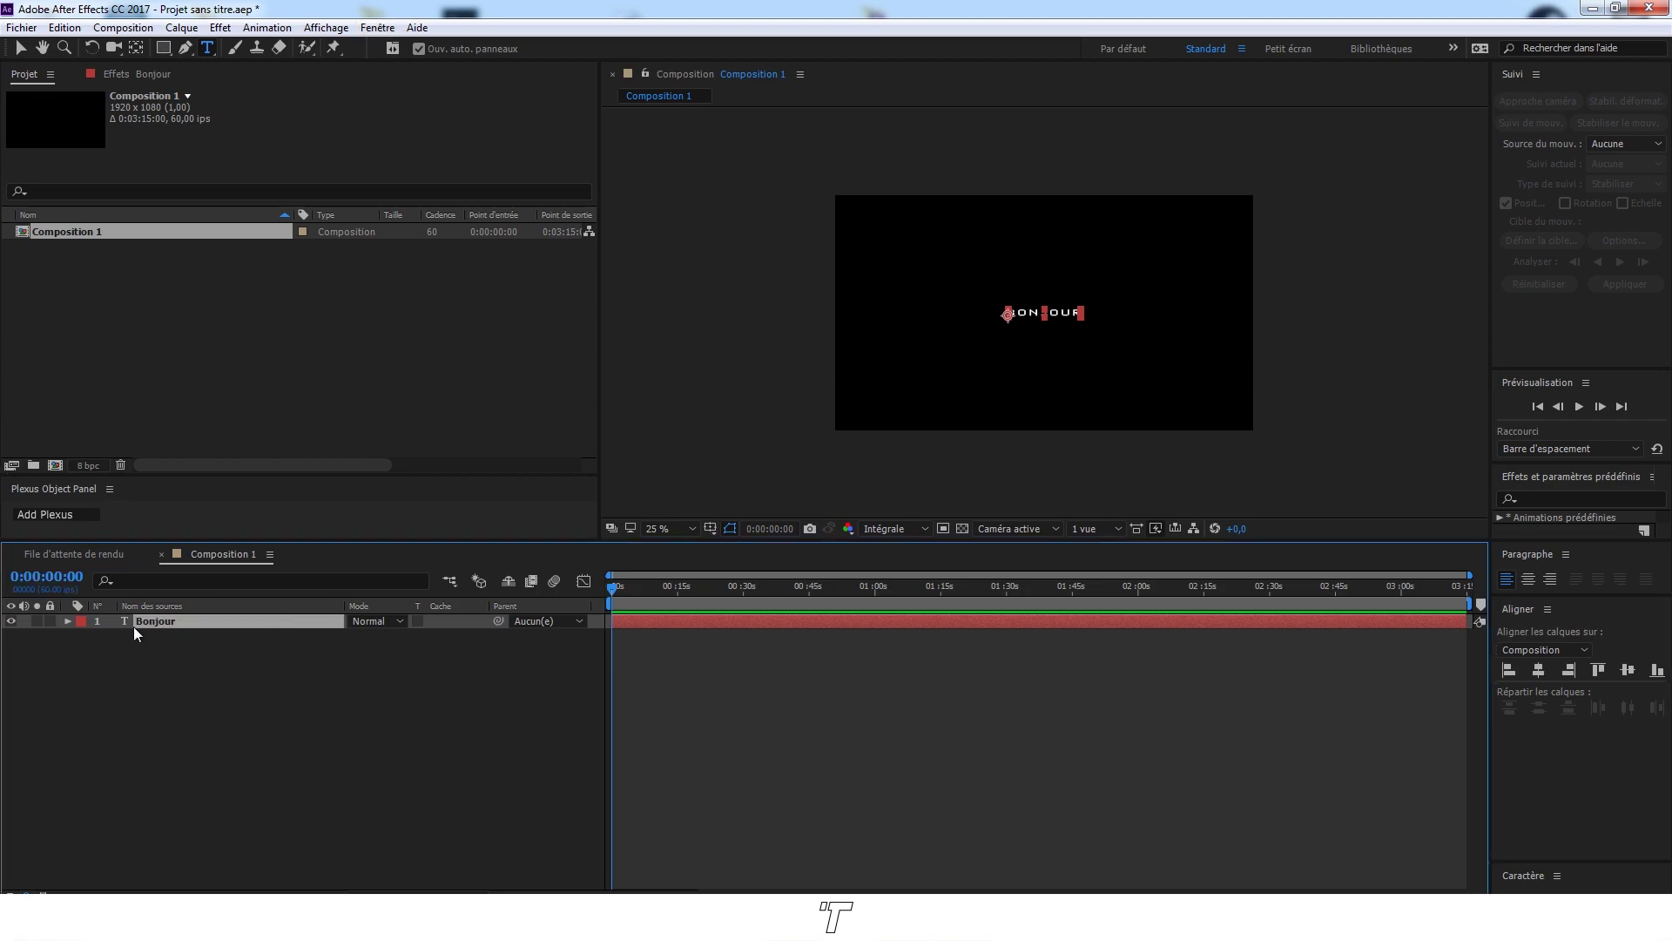
left_click(68, 621)
left_click(479, 635)
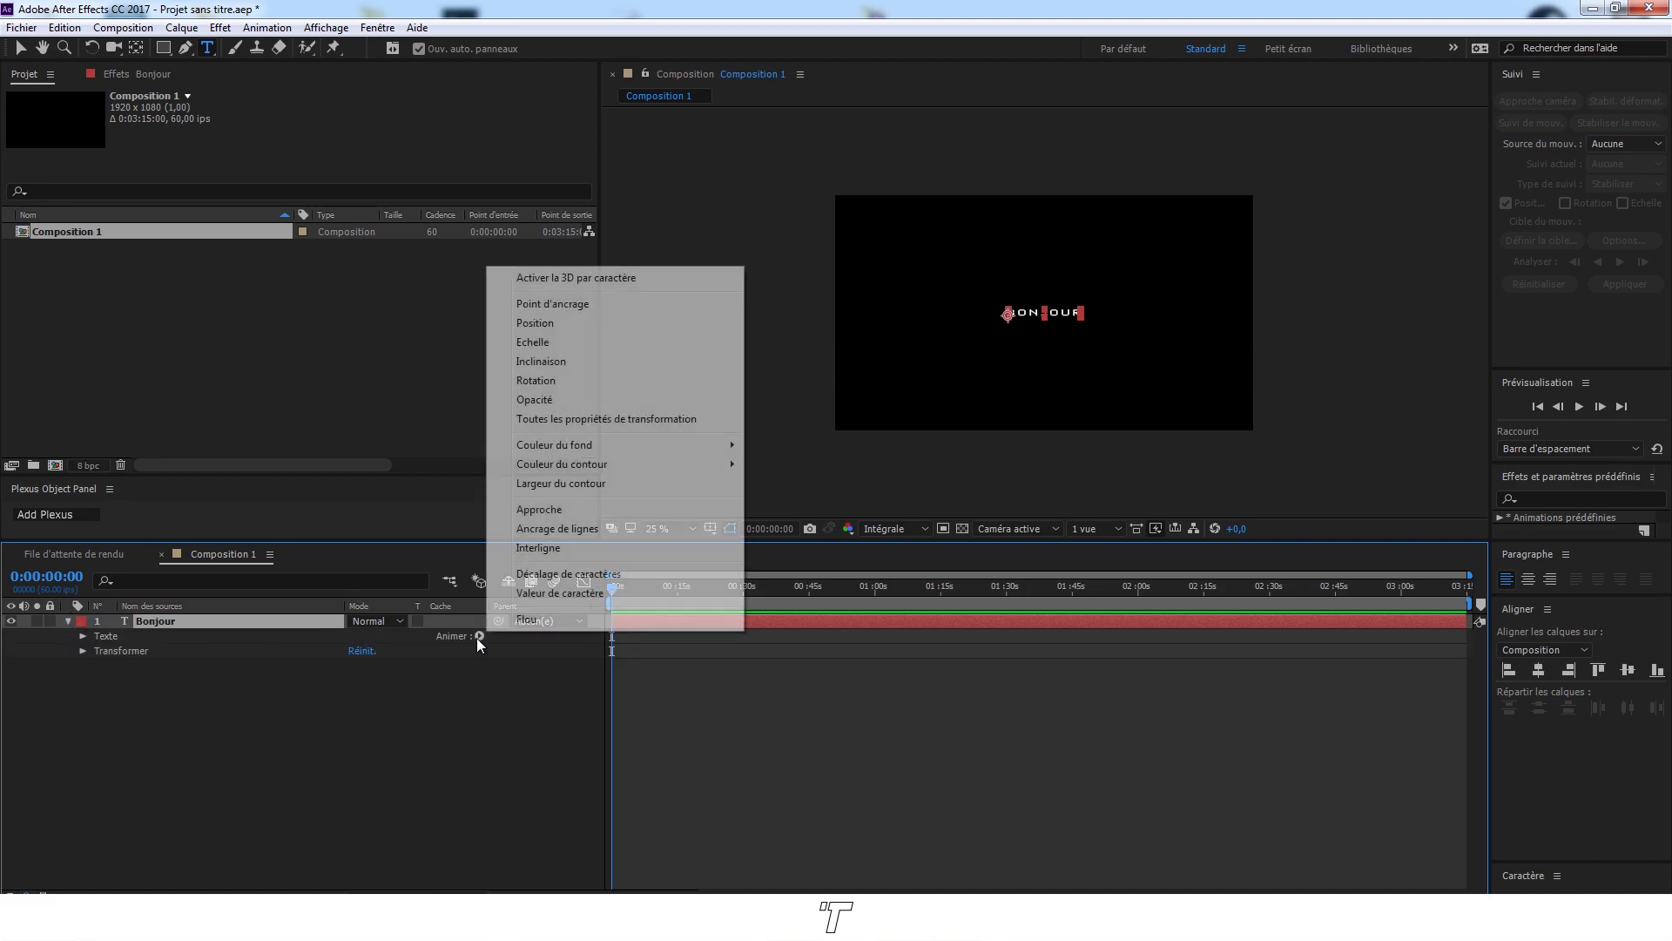
left_click(570, 575)
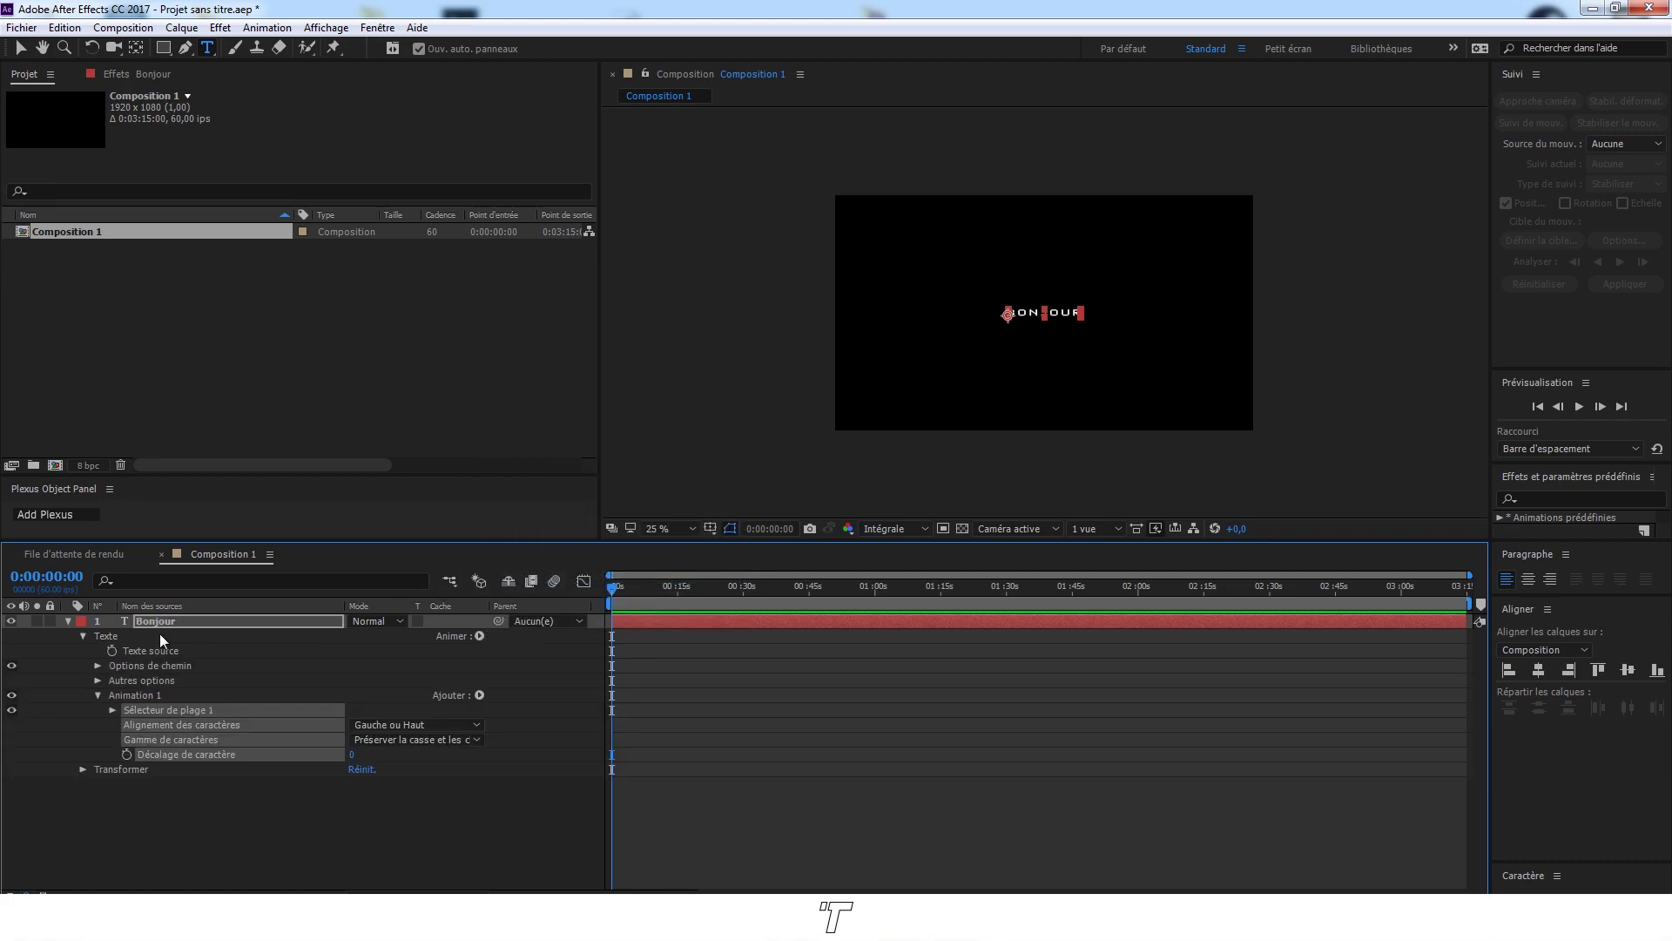
Add an Opacité property to Animation 1 and set it to 0 %.
left_click(479, 696)
mouse_move(533, 702)
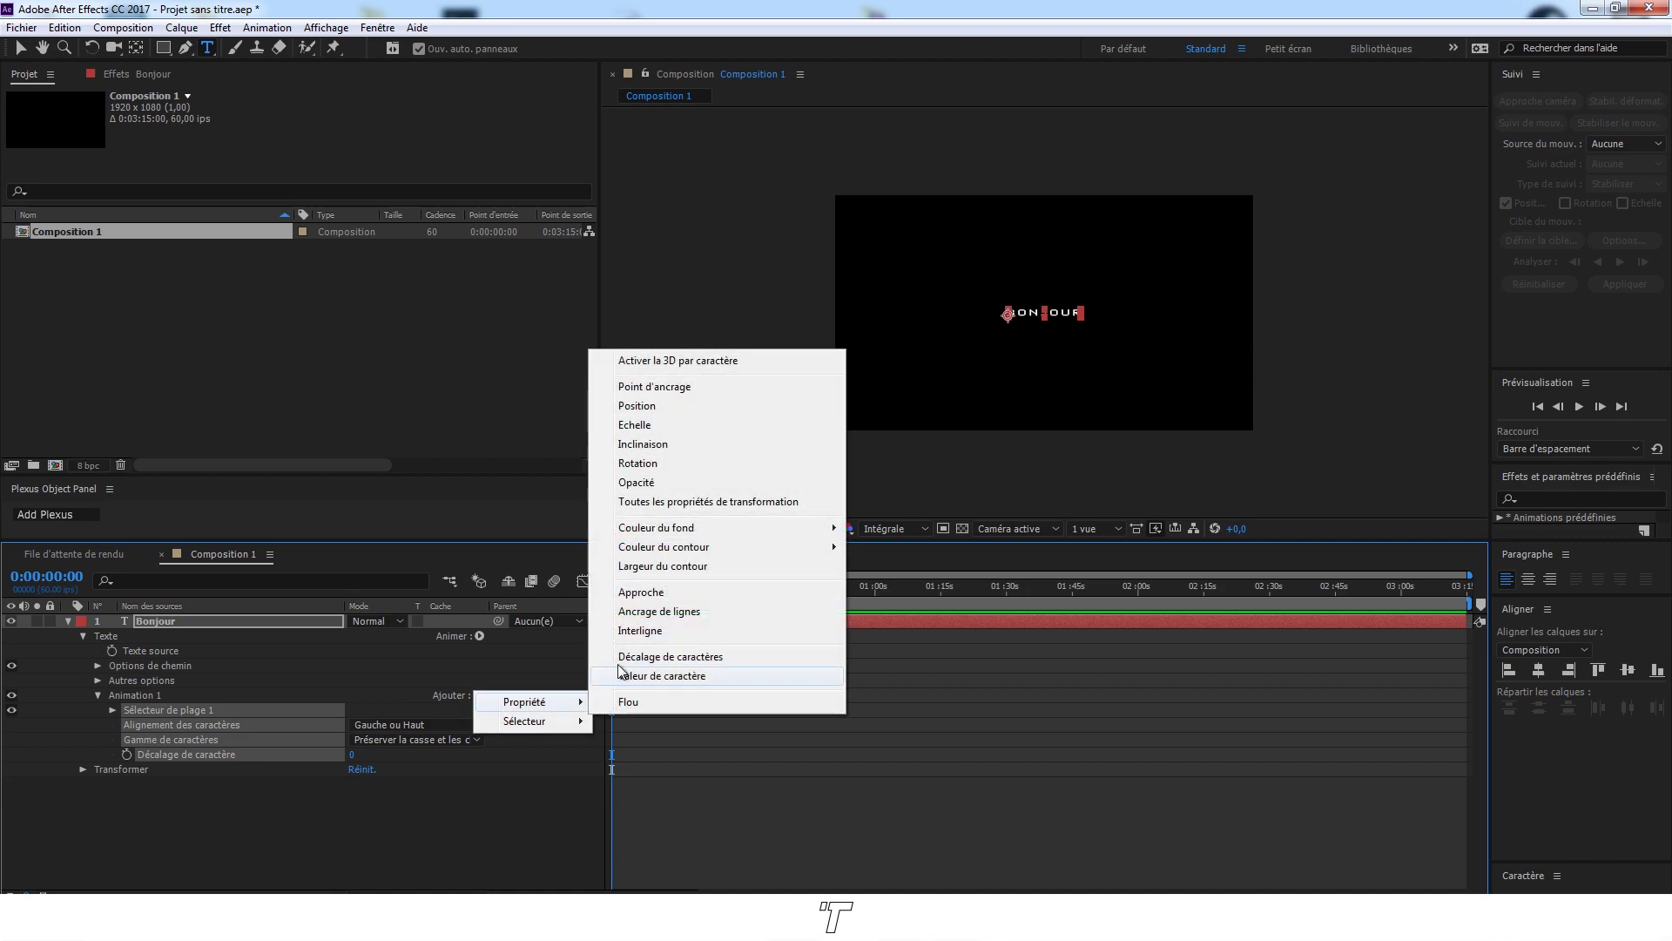
left_click(640, 483)
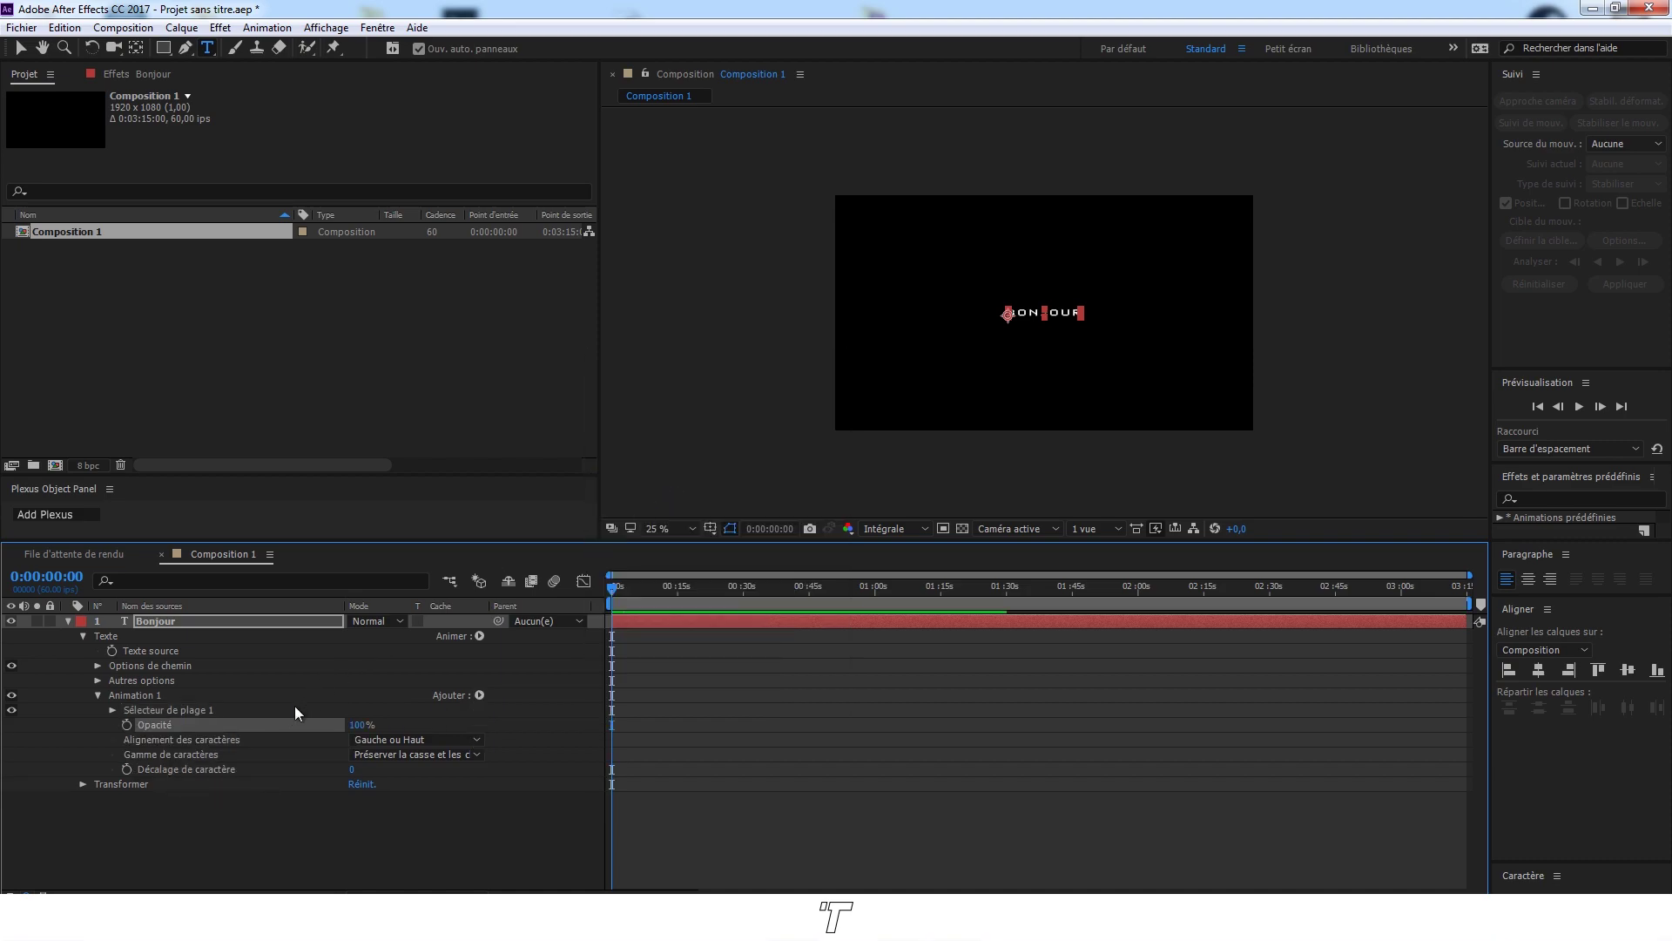
left_click(357, 725)
type("0")
key("Return")
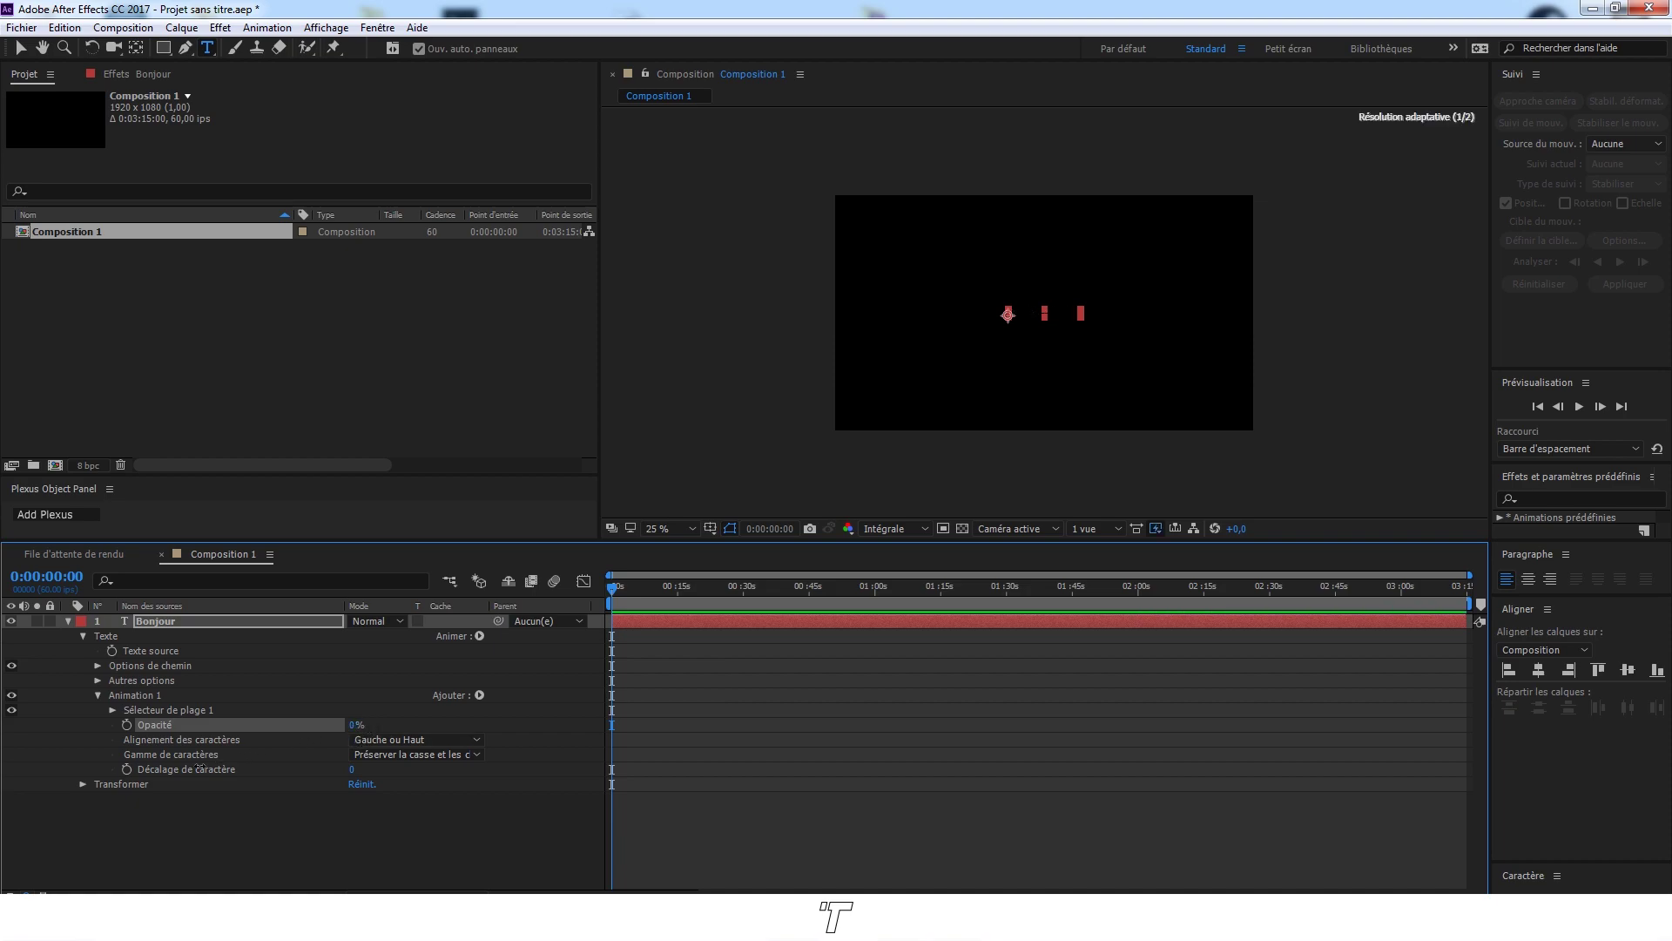
Keyframe Sélecteur de plage 1's Début at 0 % at the composition start and 100 % at 0:00:29:47.
left_click(112, 710)
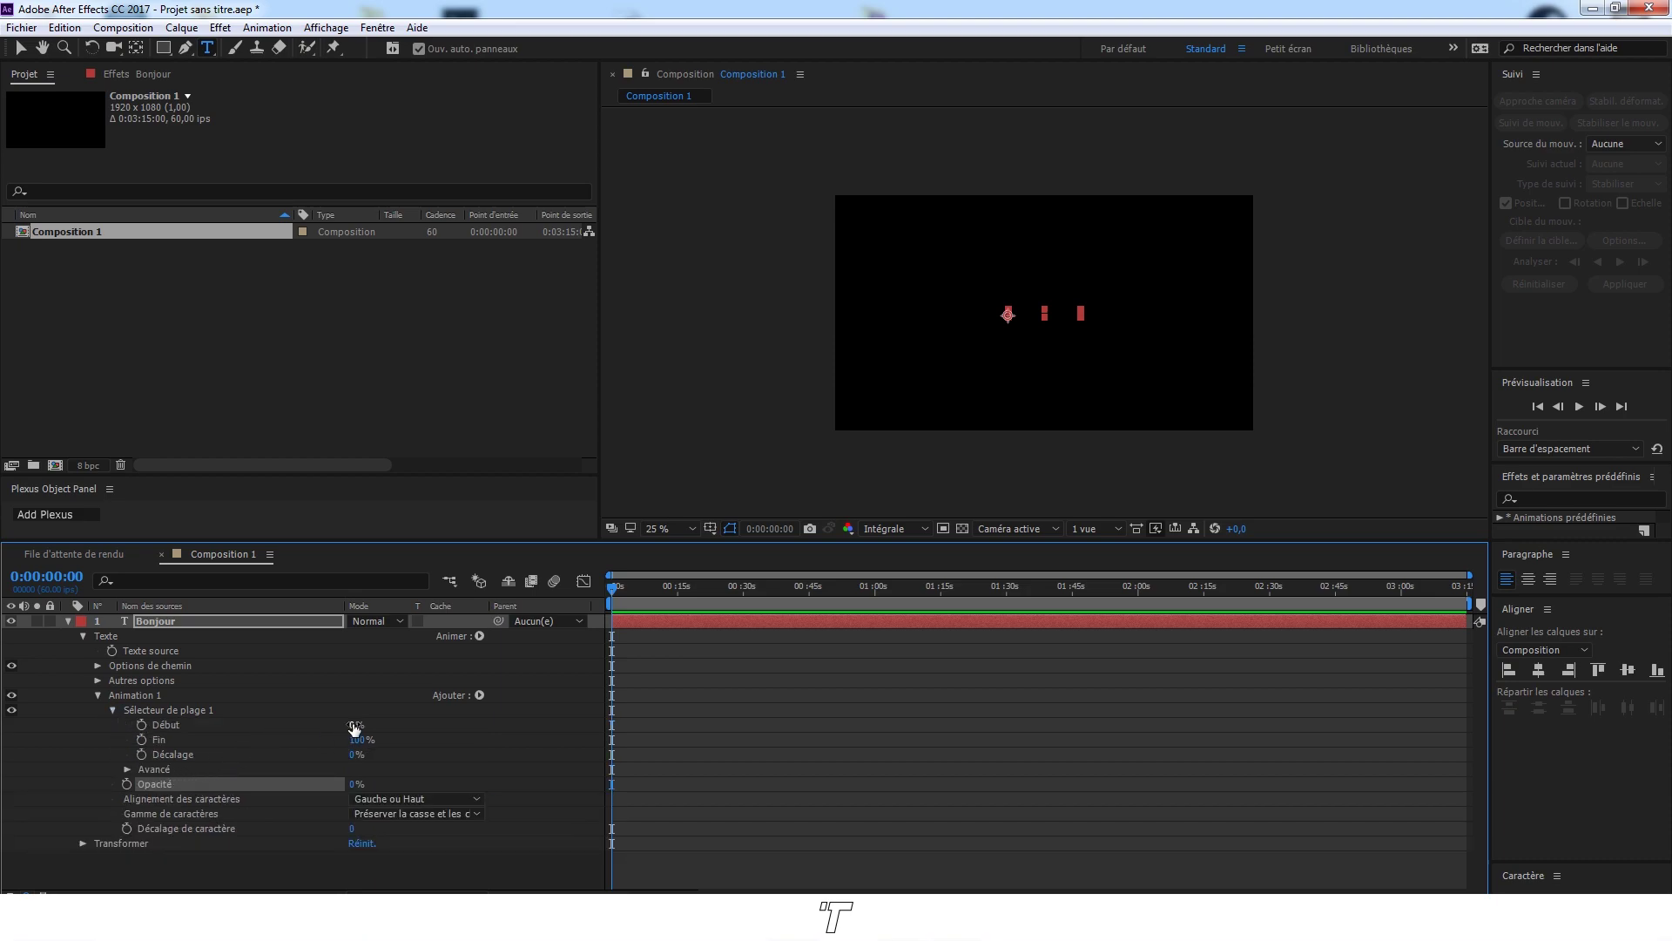
left_click(141, 724)
left_click_drag(631, 583, 742, 611)
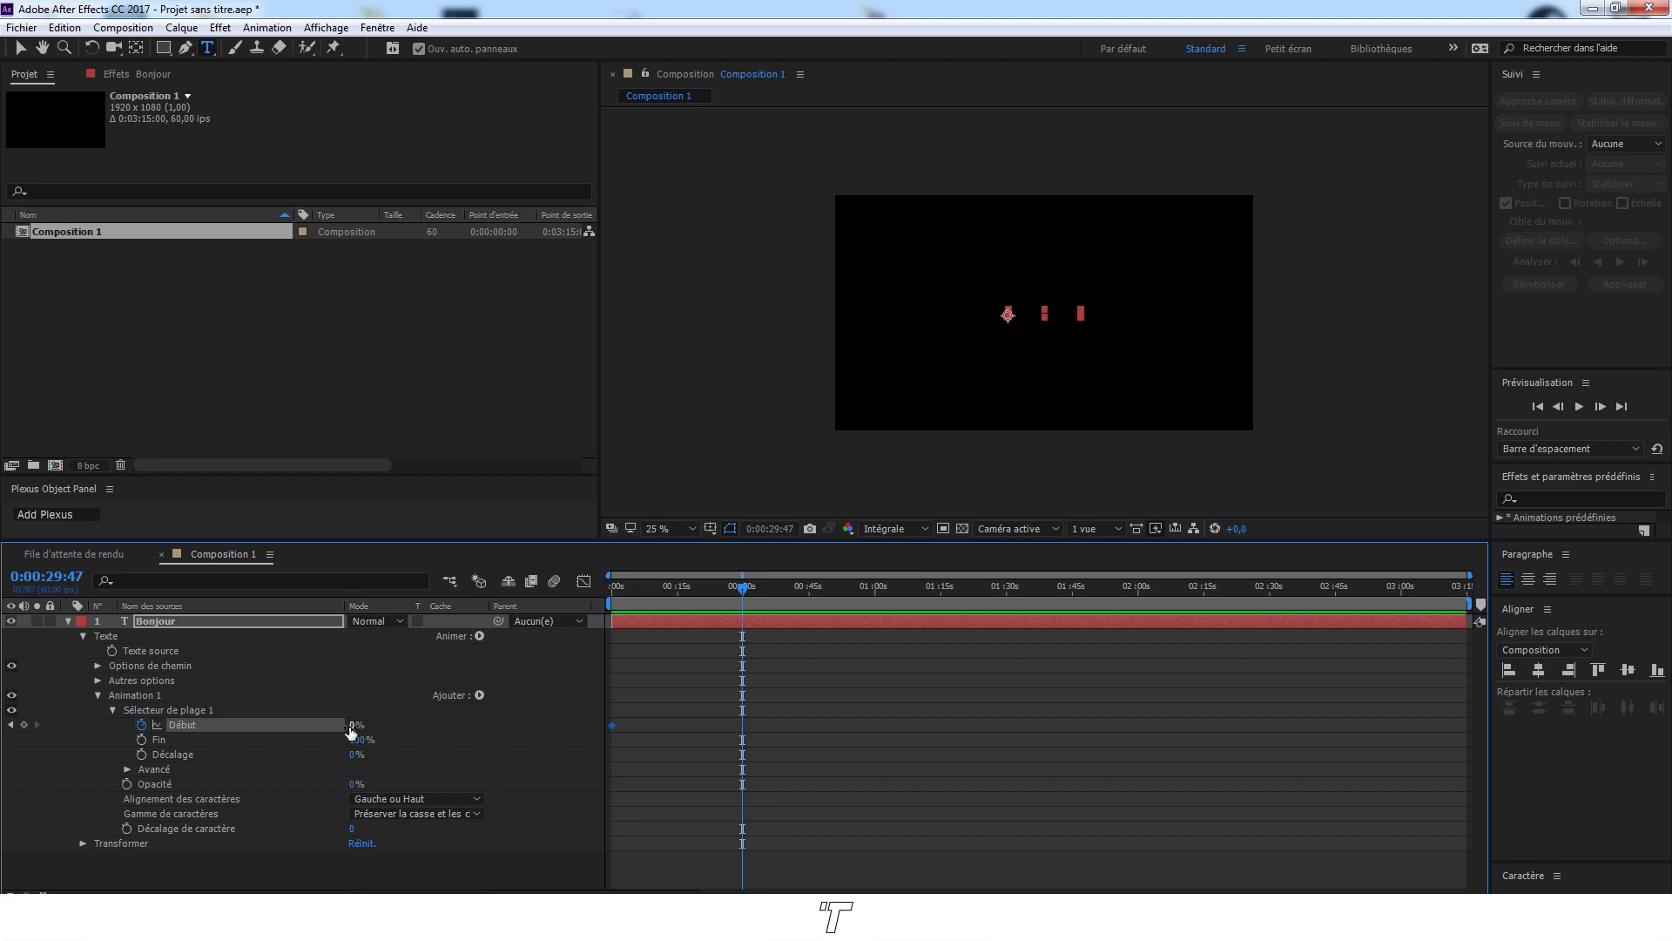
left_click_drag(351, 732, 493, 719)
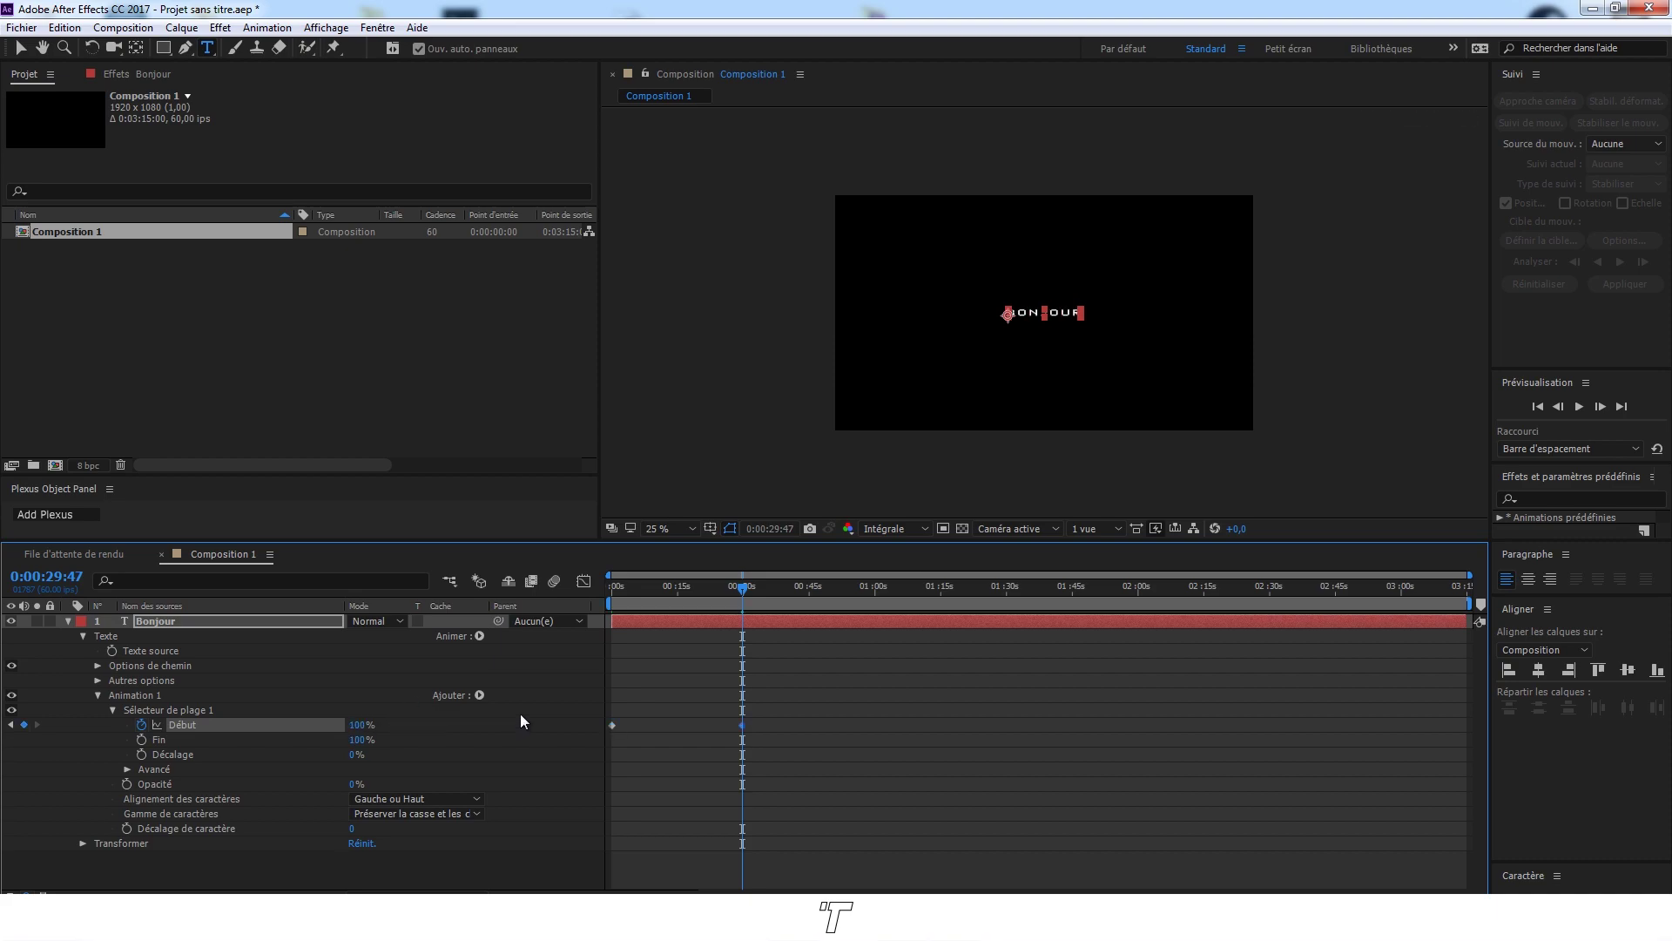
Set the range selector's advanced Lissage to 0 % and preview the text animation.
left_click(127, 770)
scroll(139, 781, "down", 2)
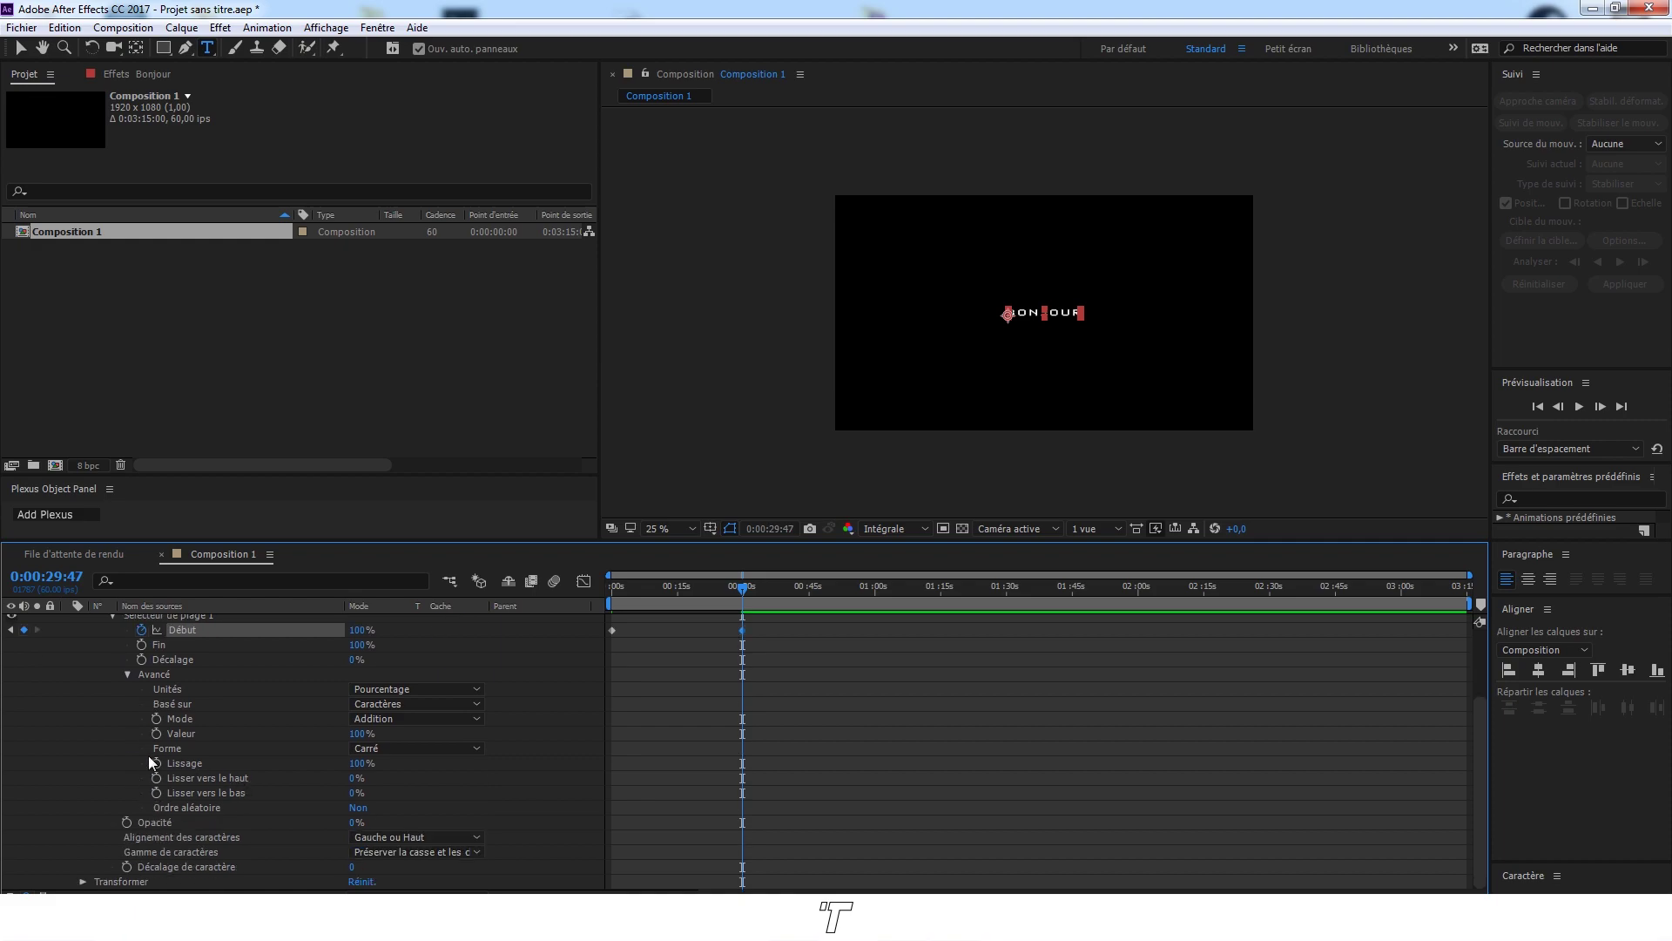
left_click_drag(359, 763, 287, 764)
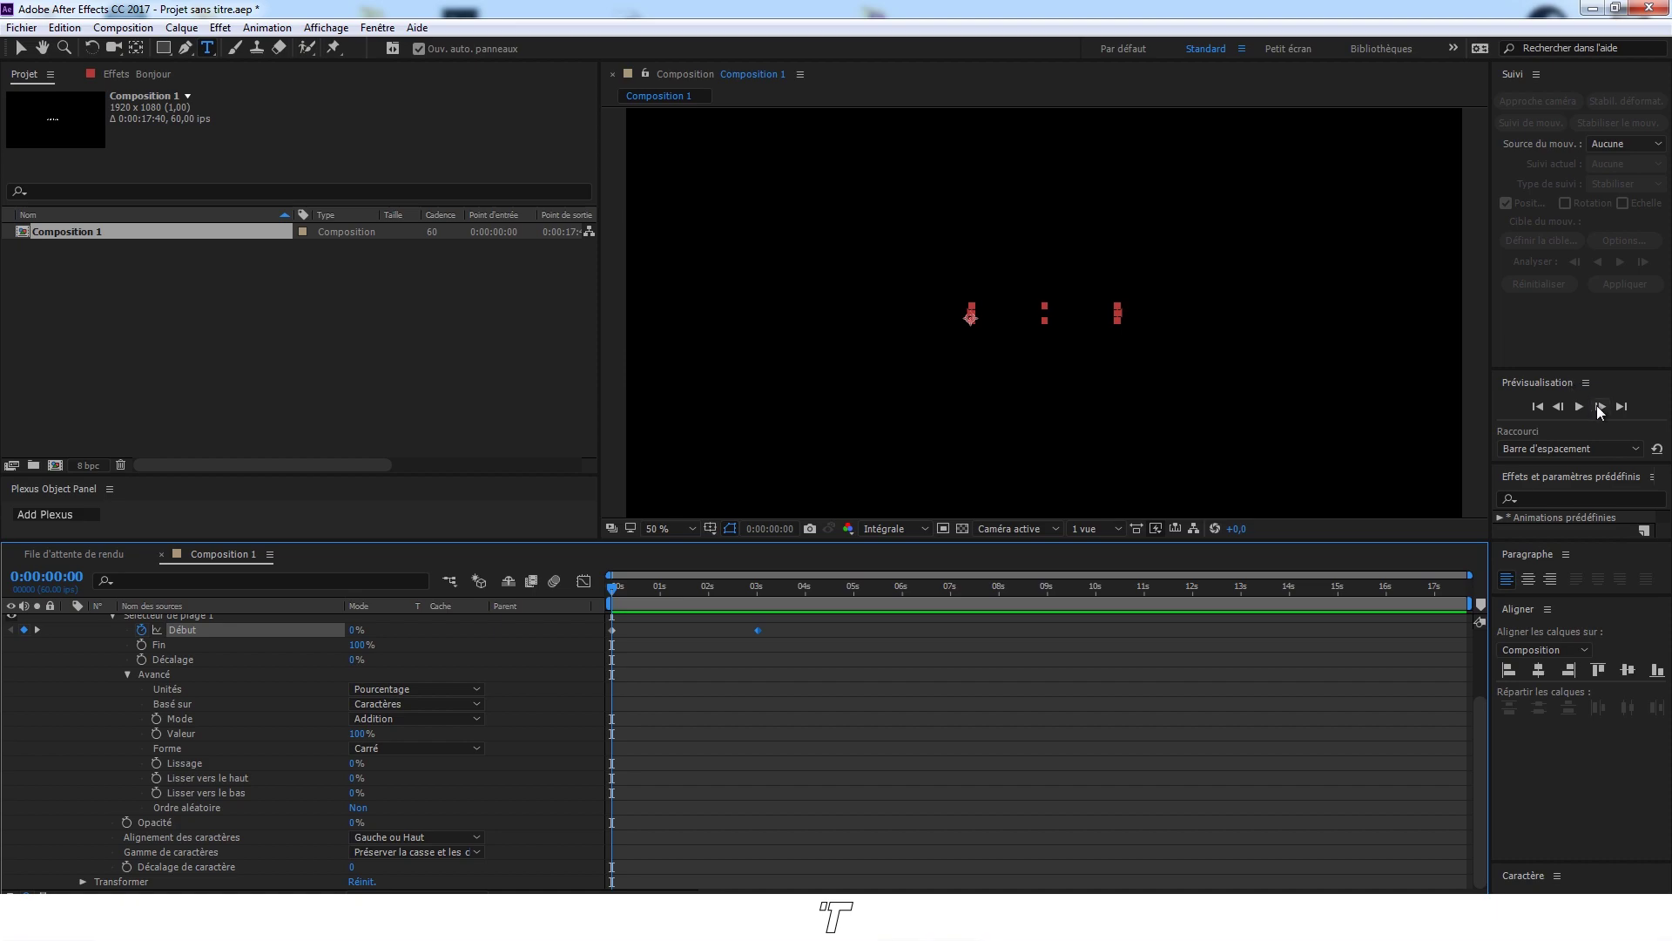
left_click(1582, 407)
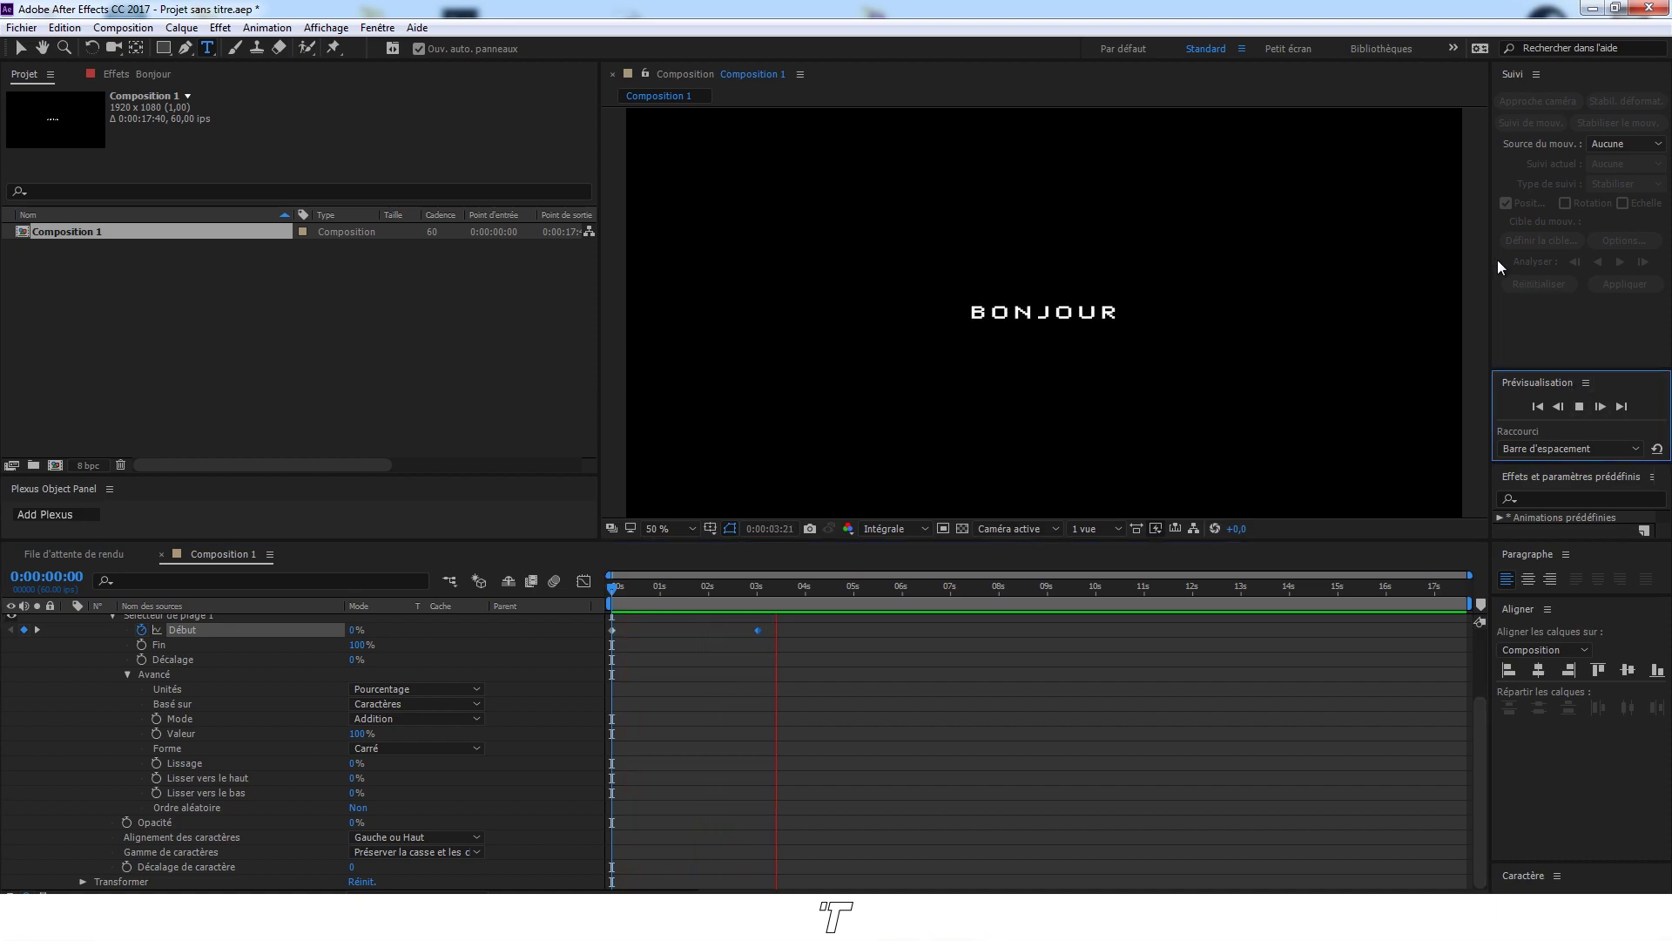
left_click(1581, 406)
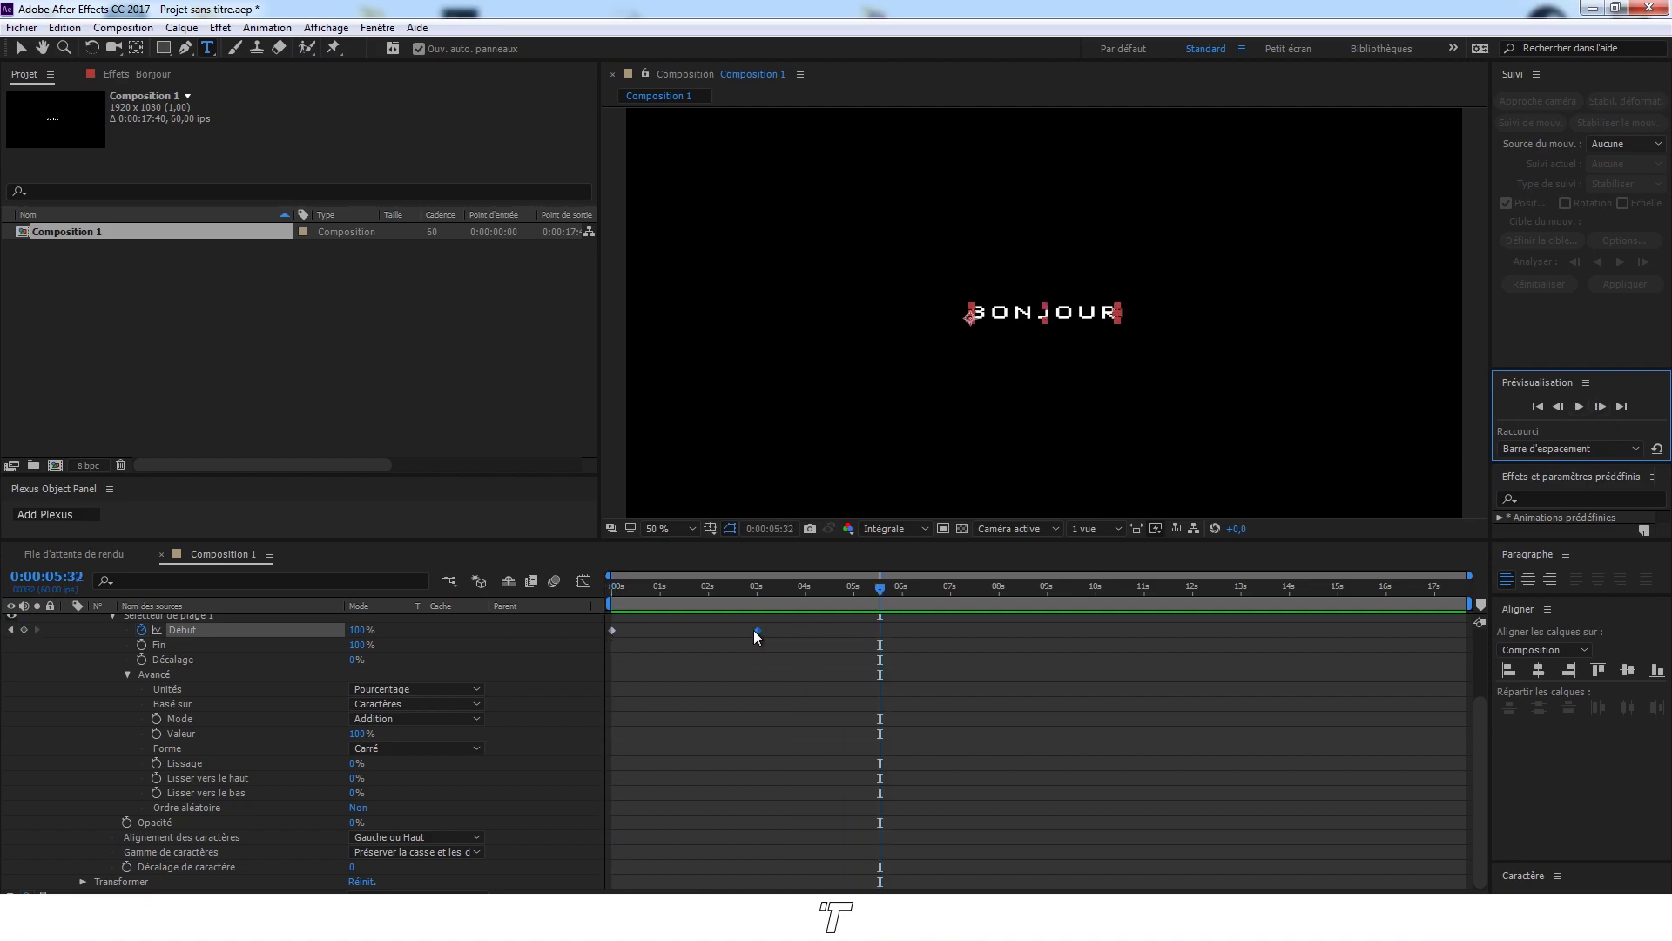
Shorten the reveal by moving the second Début keyframe to about 1.5 seconds, and preview it from the start.
left_click_drag(757, 630, 683, 630)
key("Home")
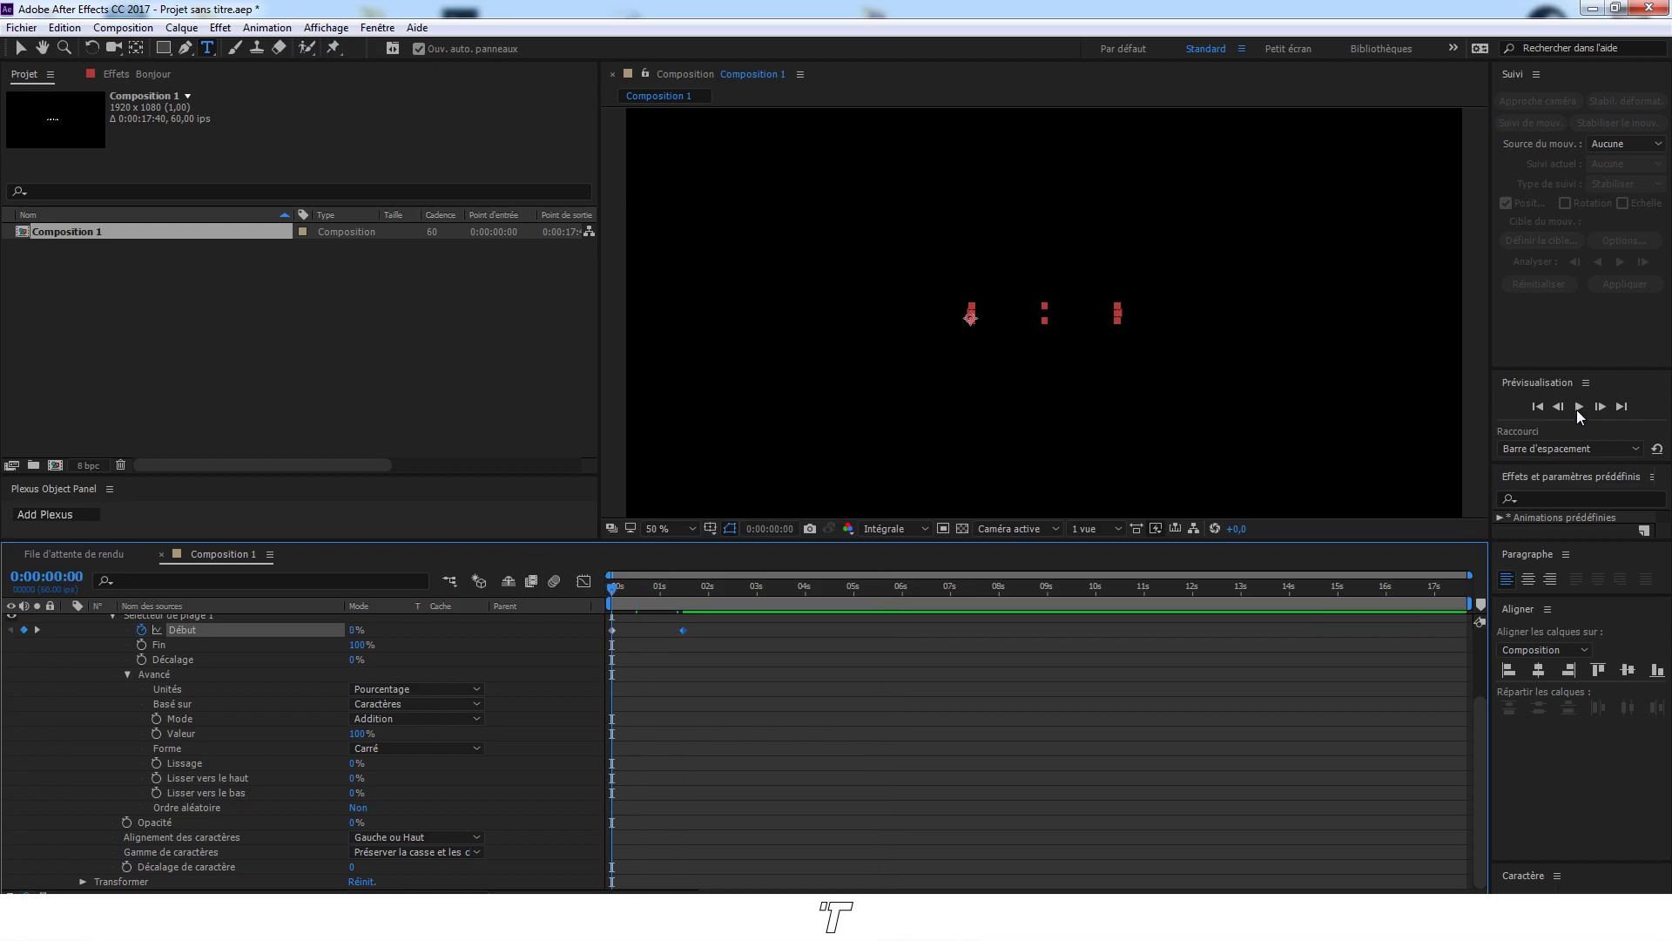
left_click(1575, 408)
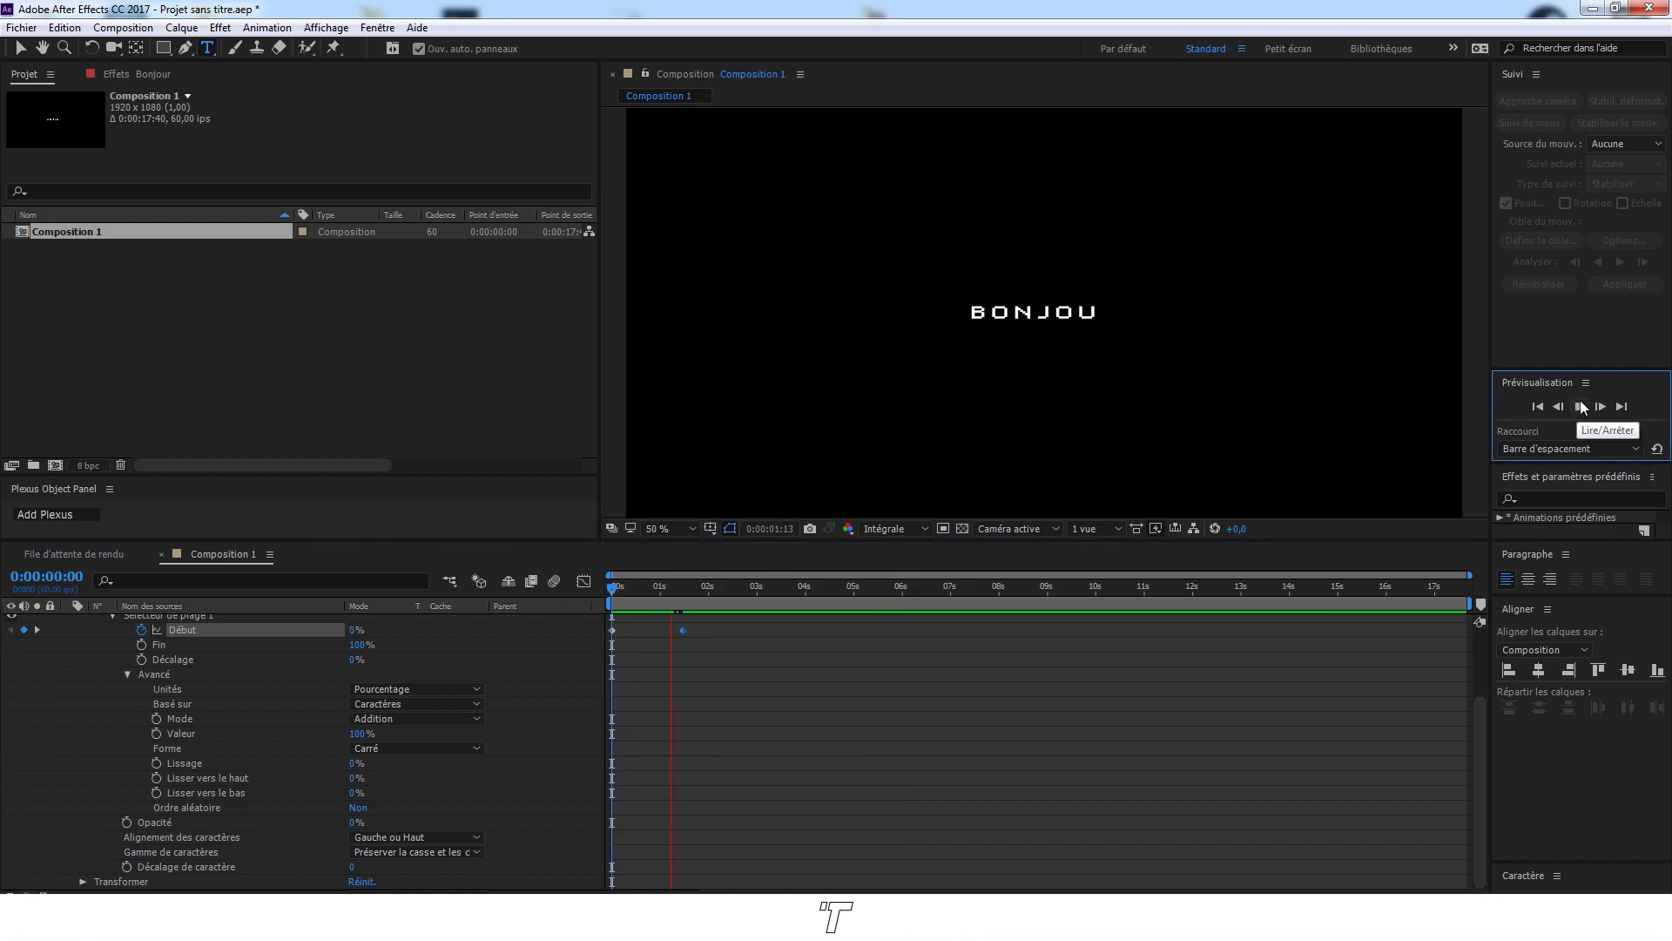
left_click(1581, 402)
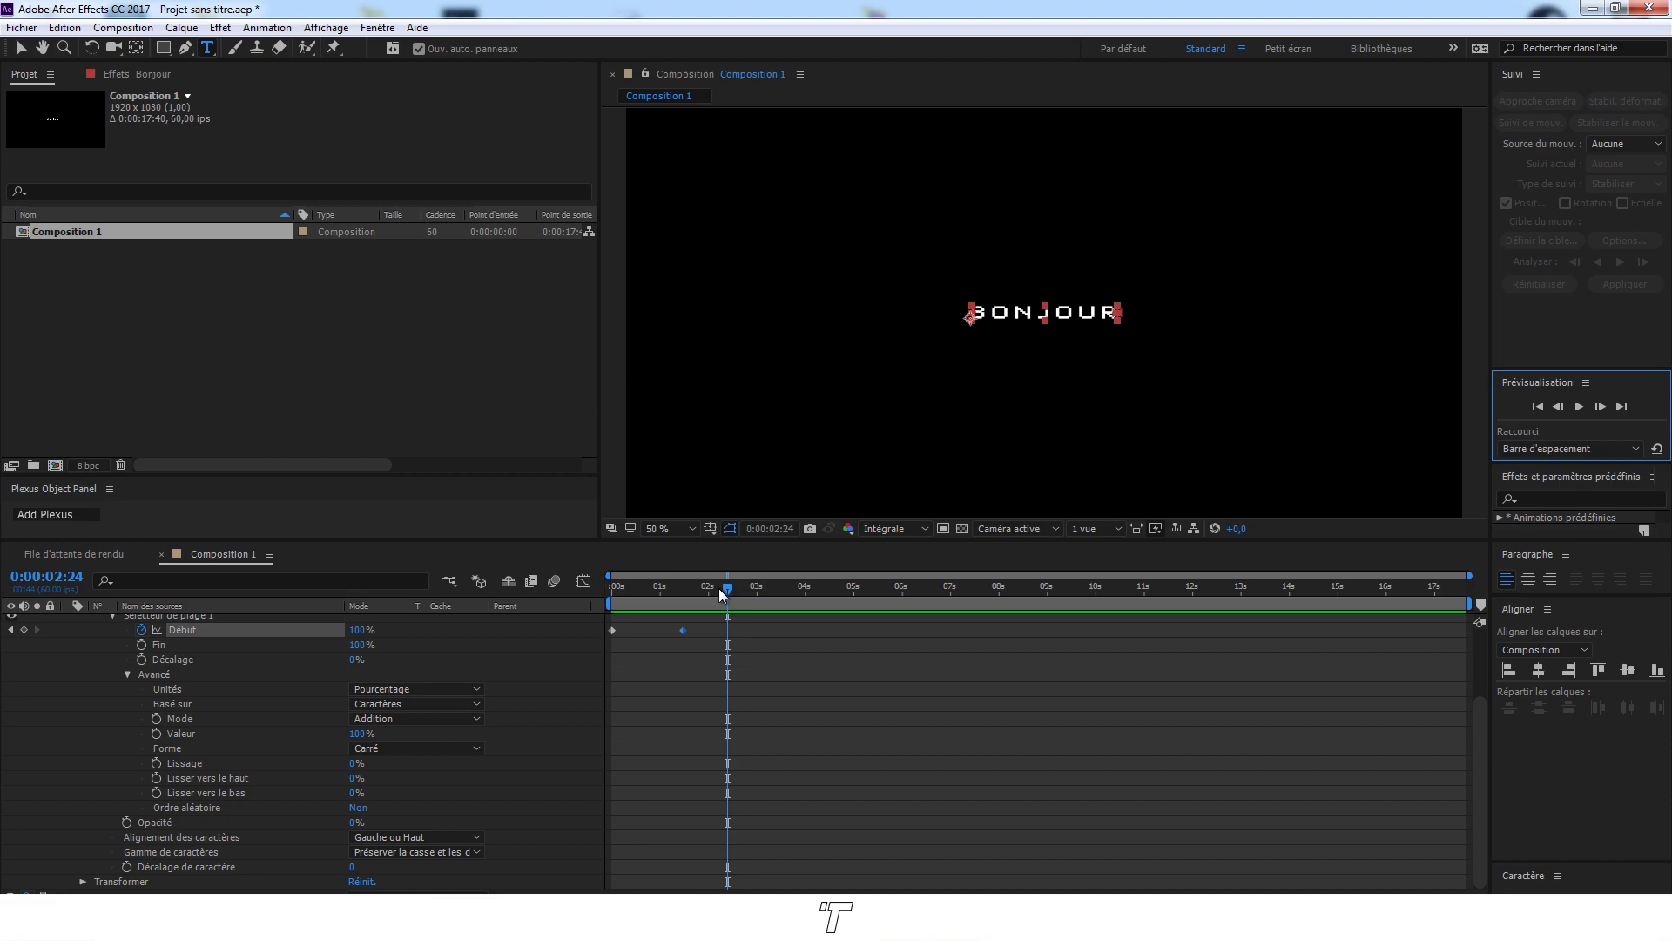
Return to the start of the composition and collapse the Bonjour layer's properties.
left_click_drag(718, 587, 613, 587)
scroll(186, 673, "up", 3)
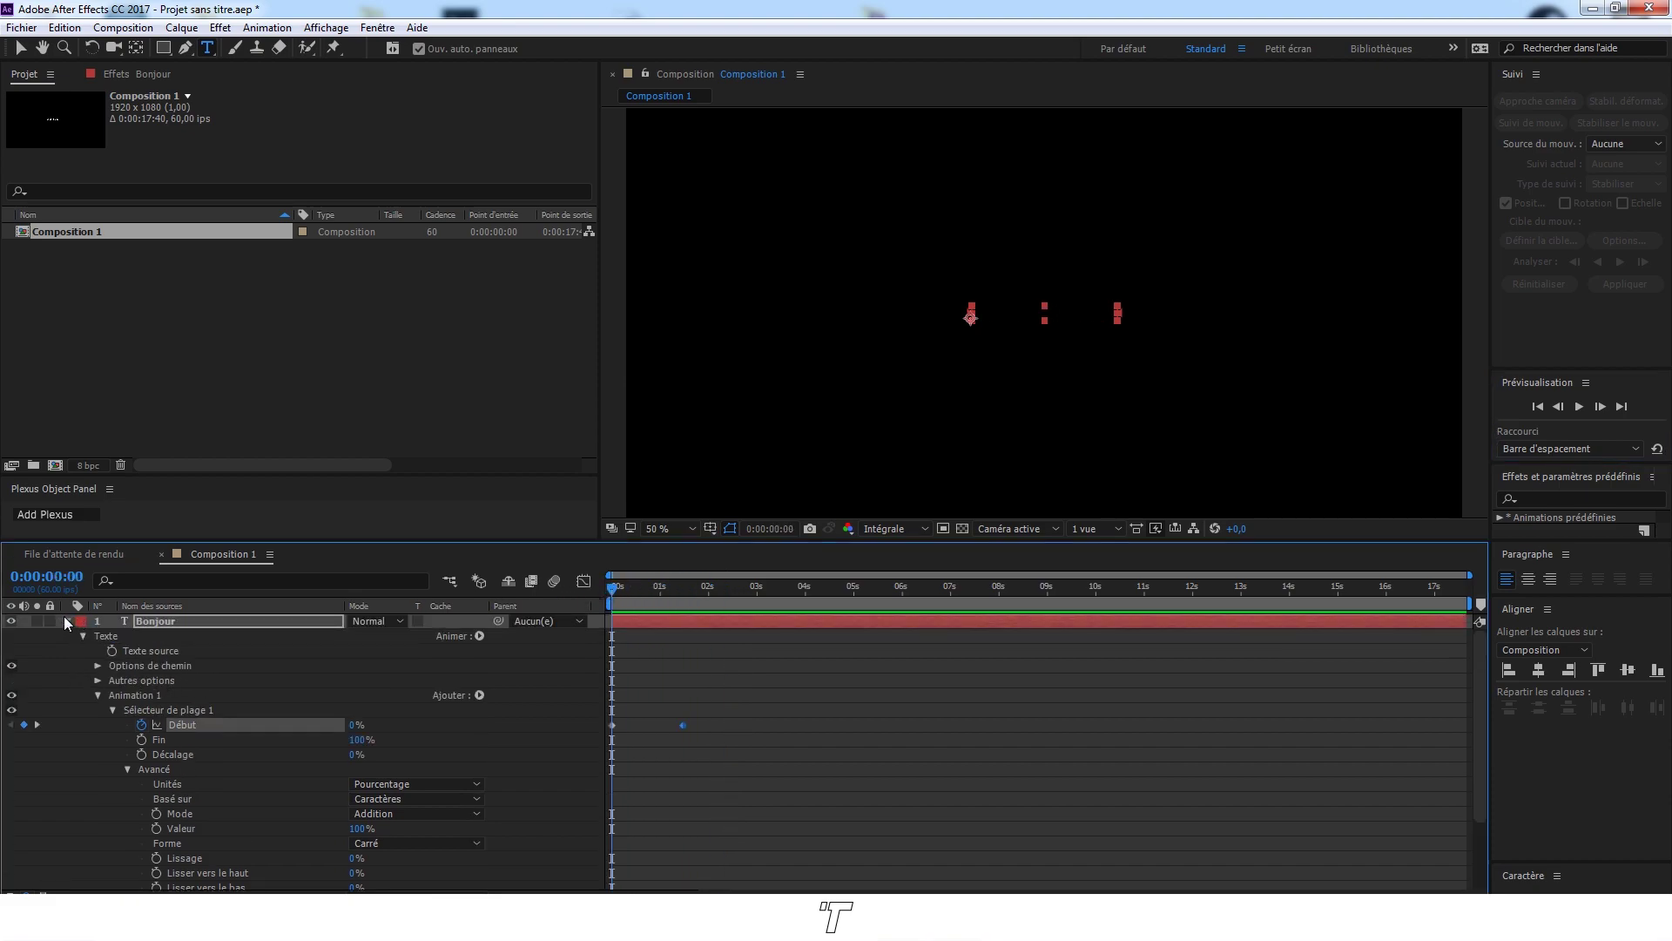
left_click(67, 621)
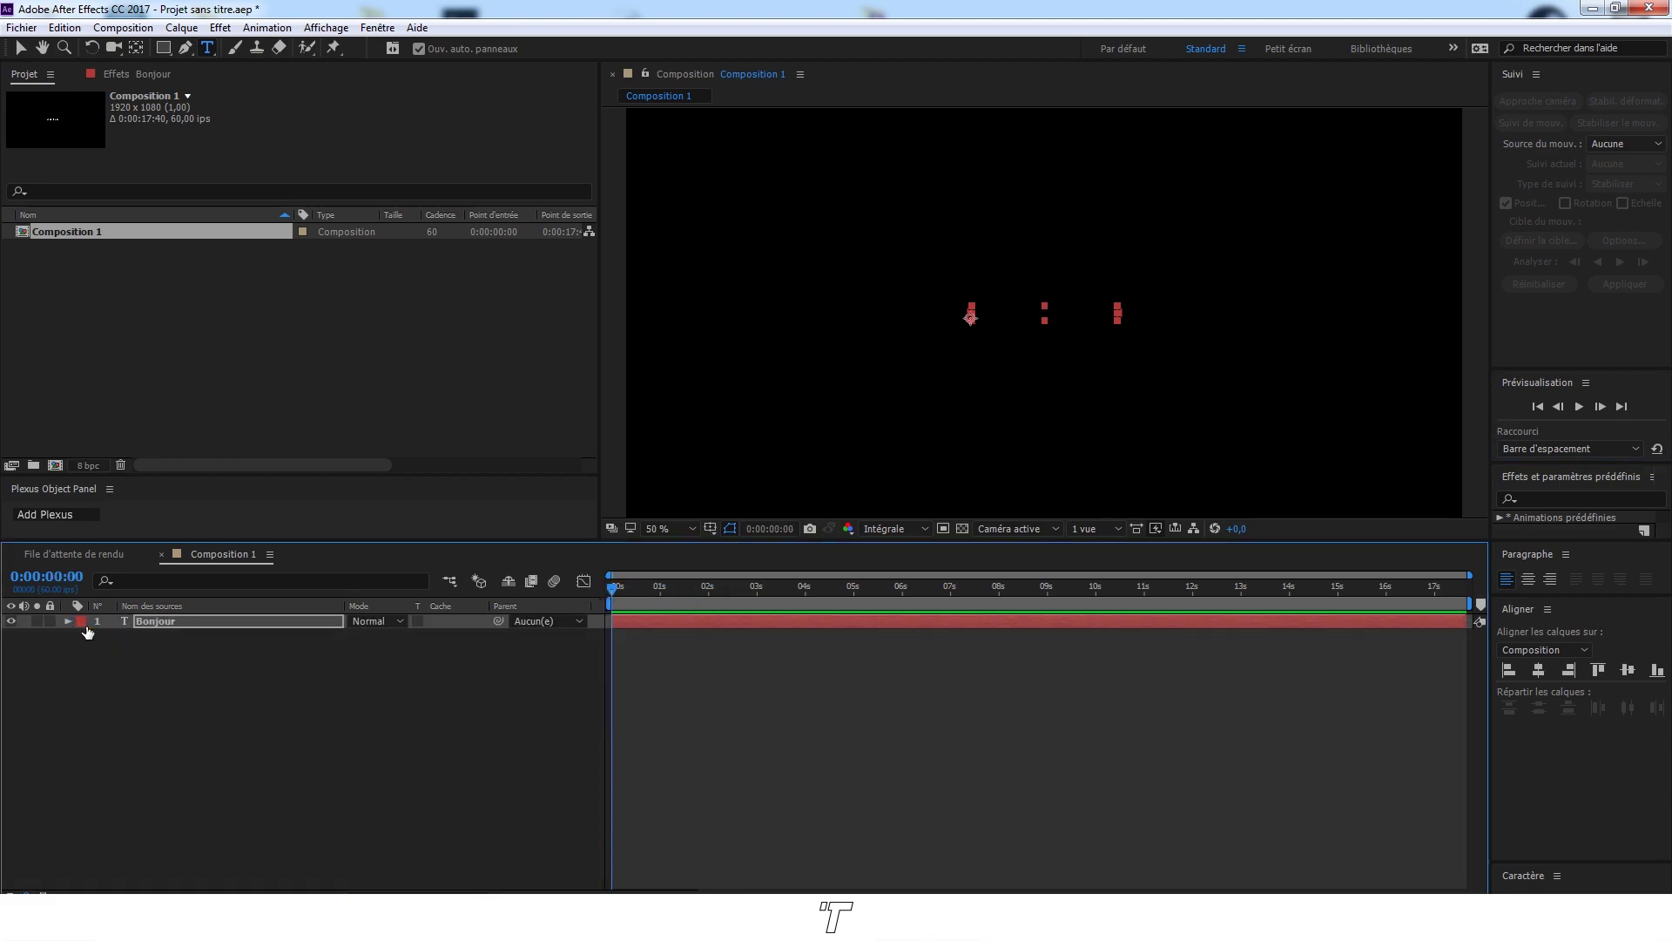
left_click(172, 617)
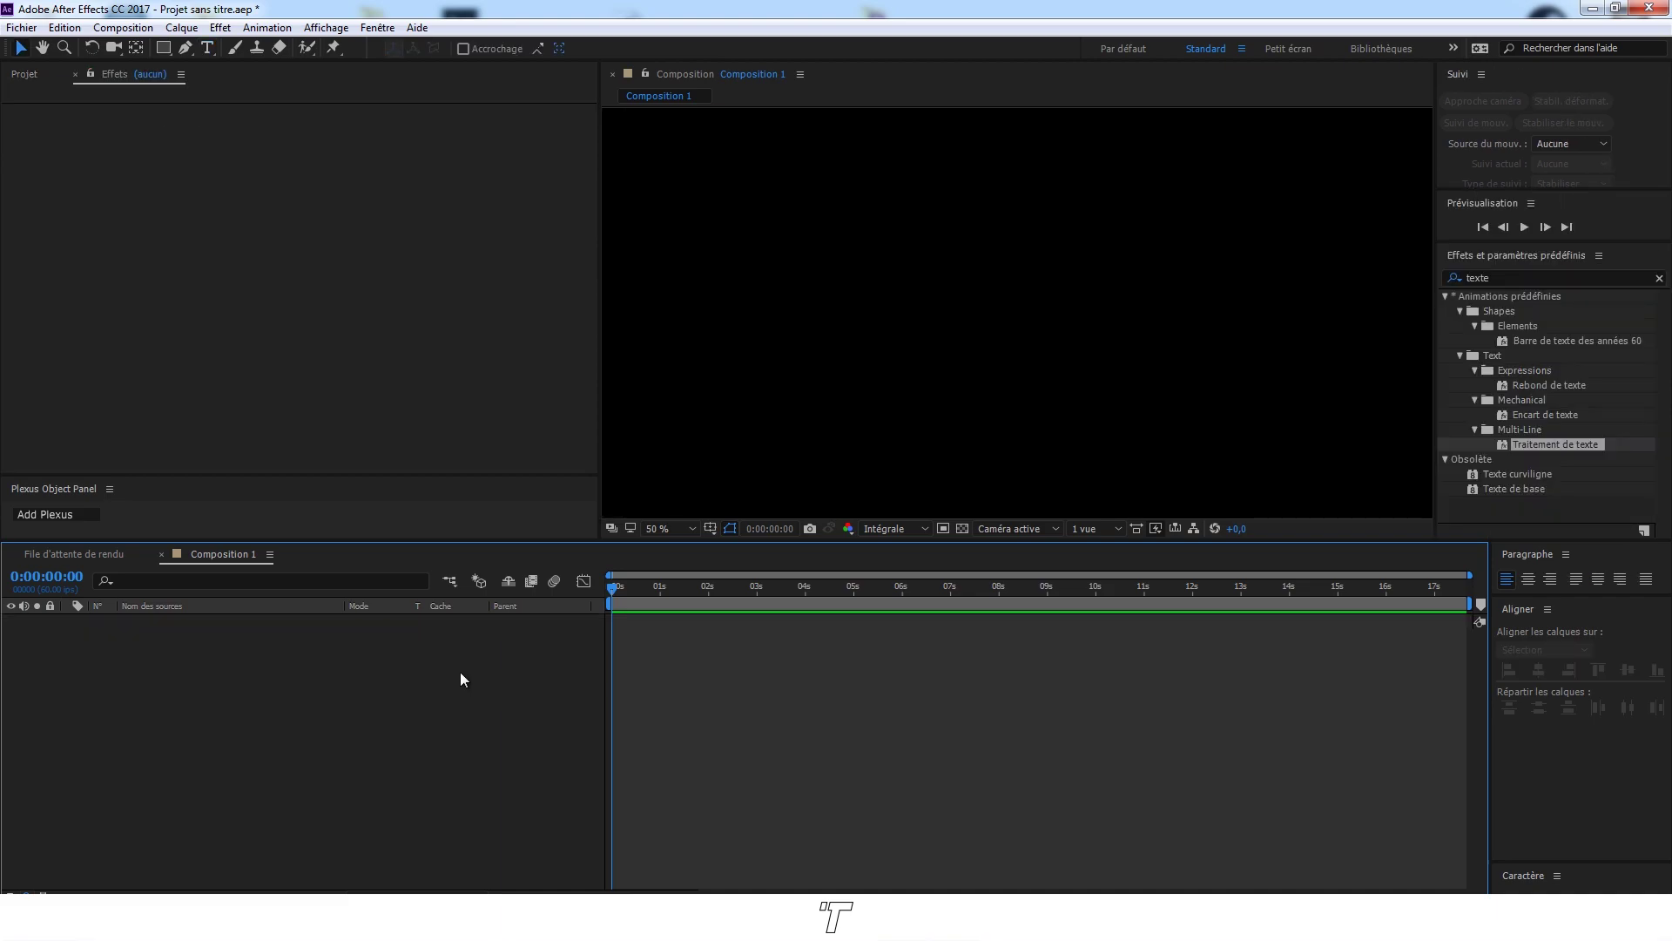
Create a new text layer reading "Bonjour" in the empty composition and centre it horizontally.
right_click(389, 655)
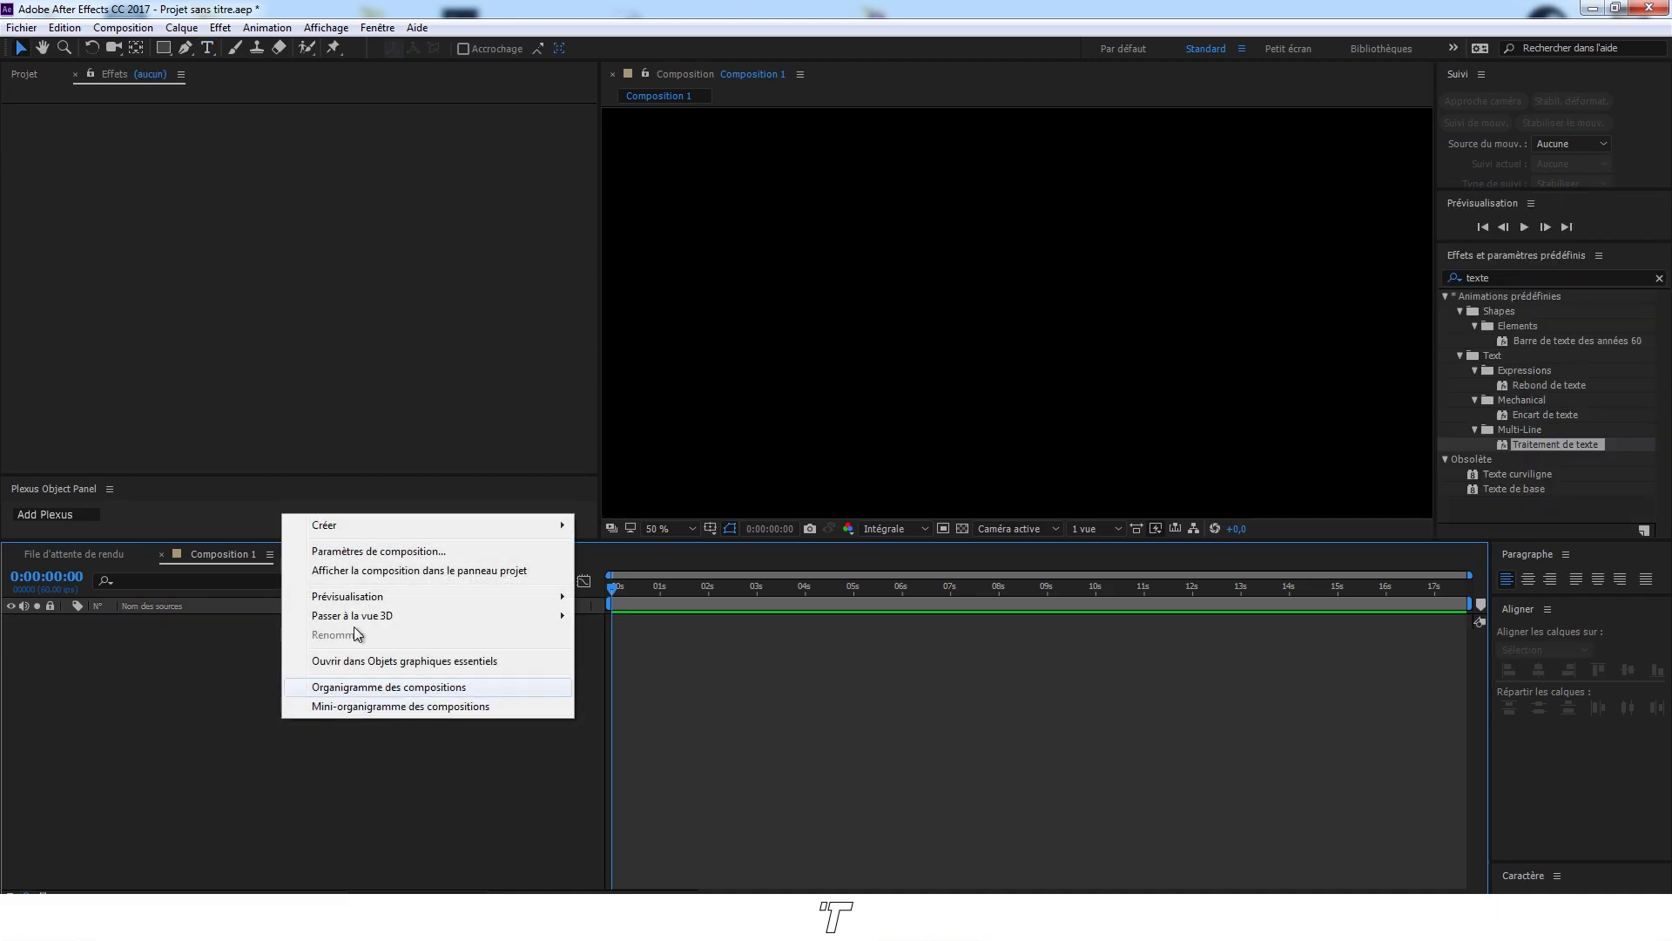
mouse_move(383, 523)
left_click(681, 547)
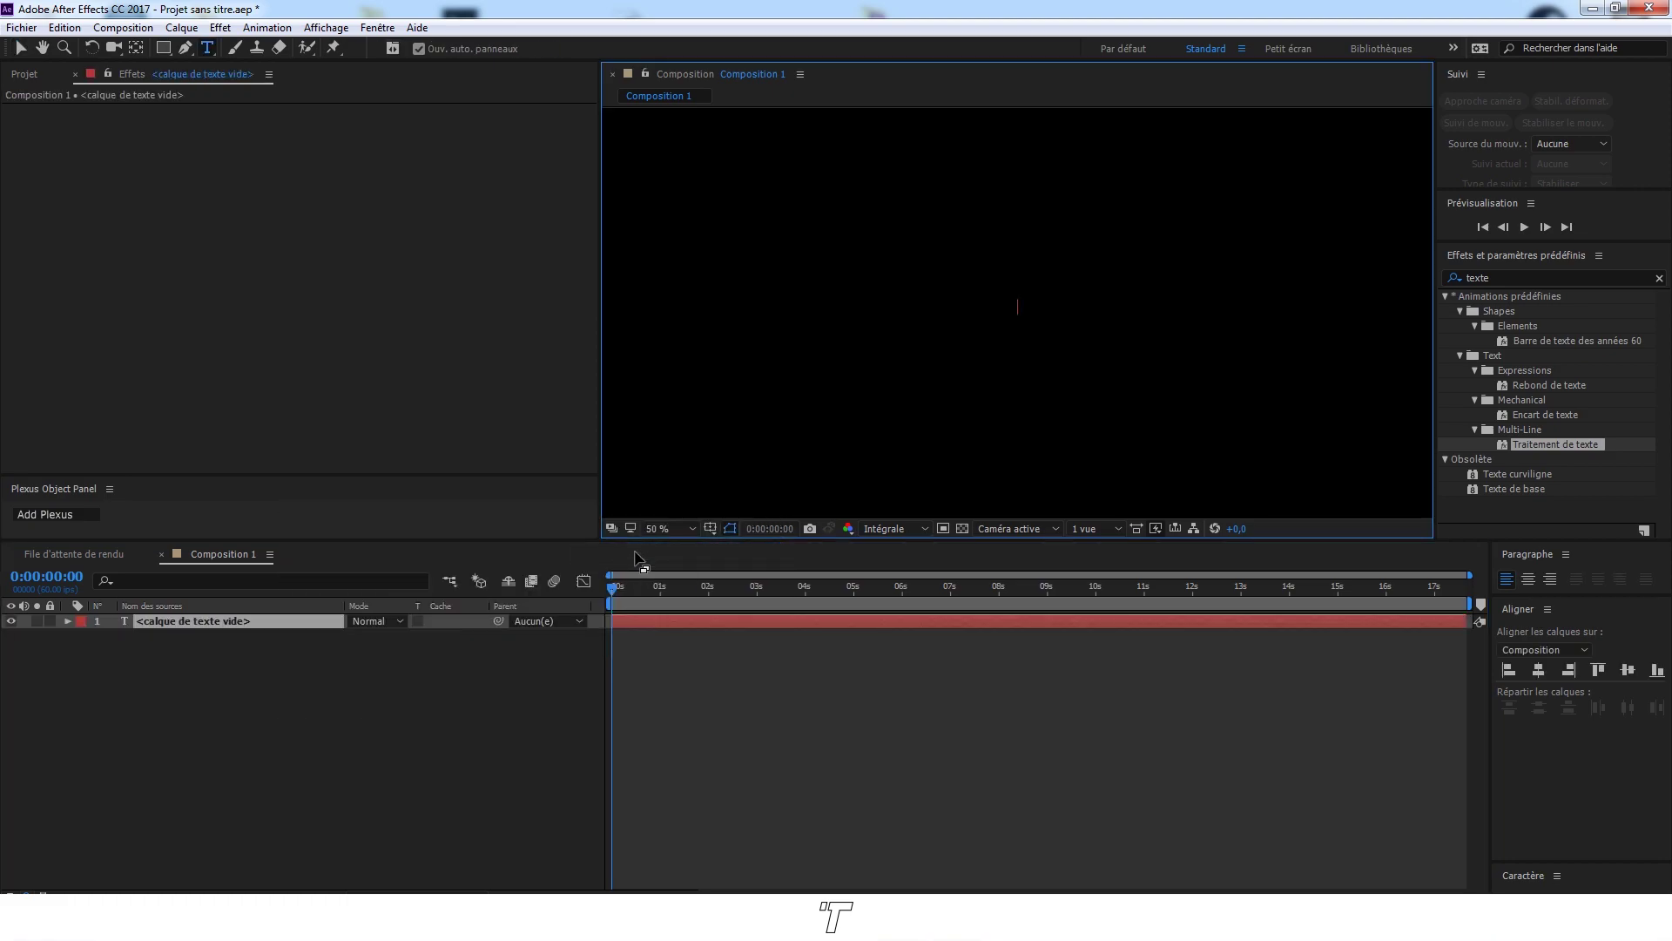
type("Bonjour")
key("ctrl+a")
left_click(1540, 669)
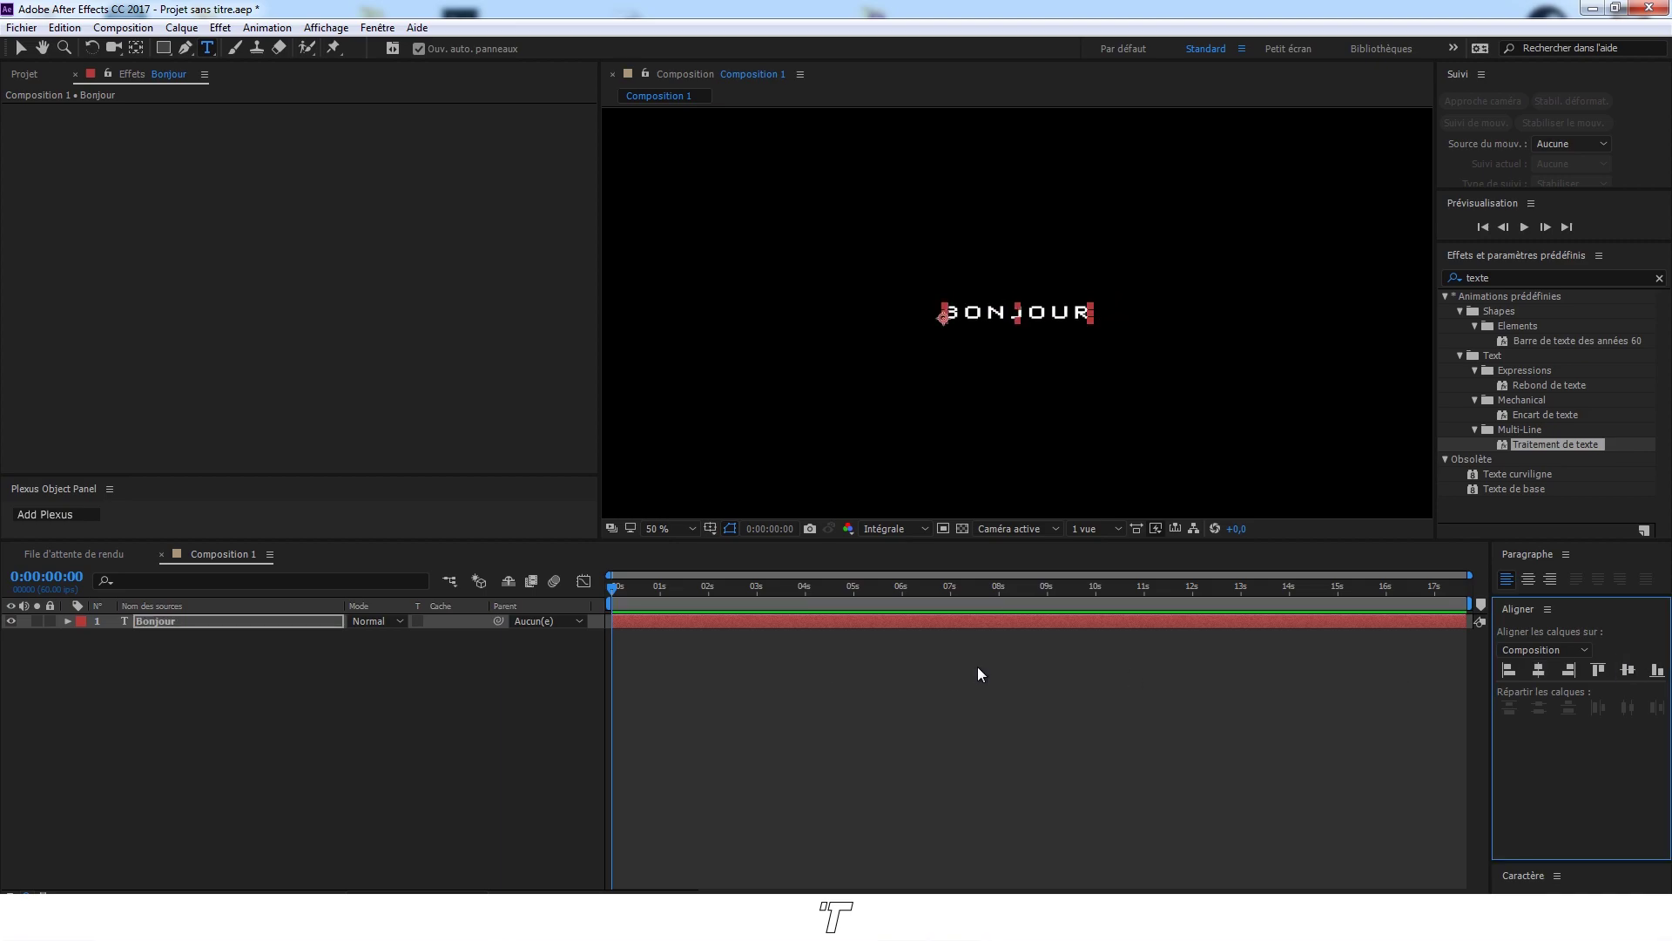
left_click(410, 684)
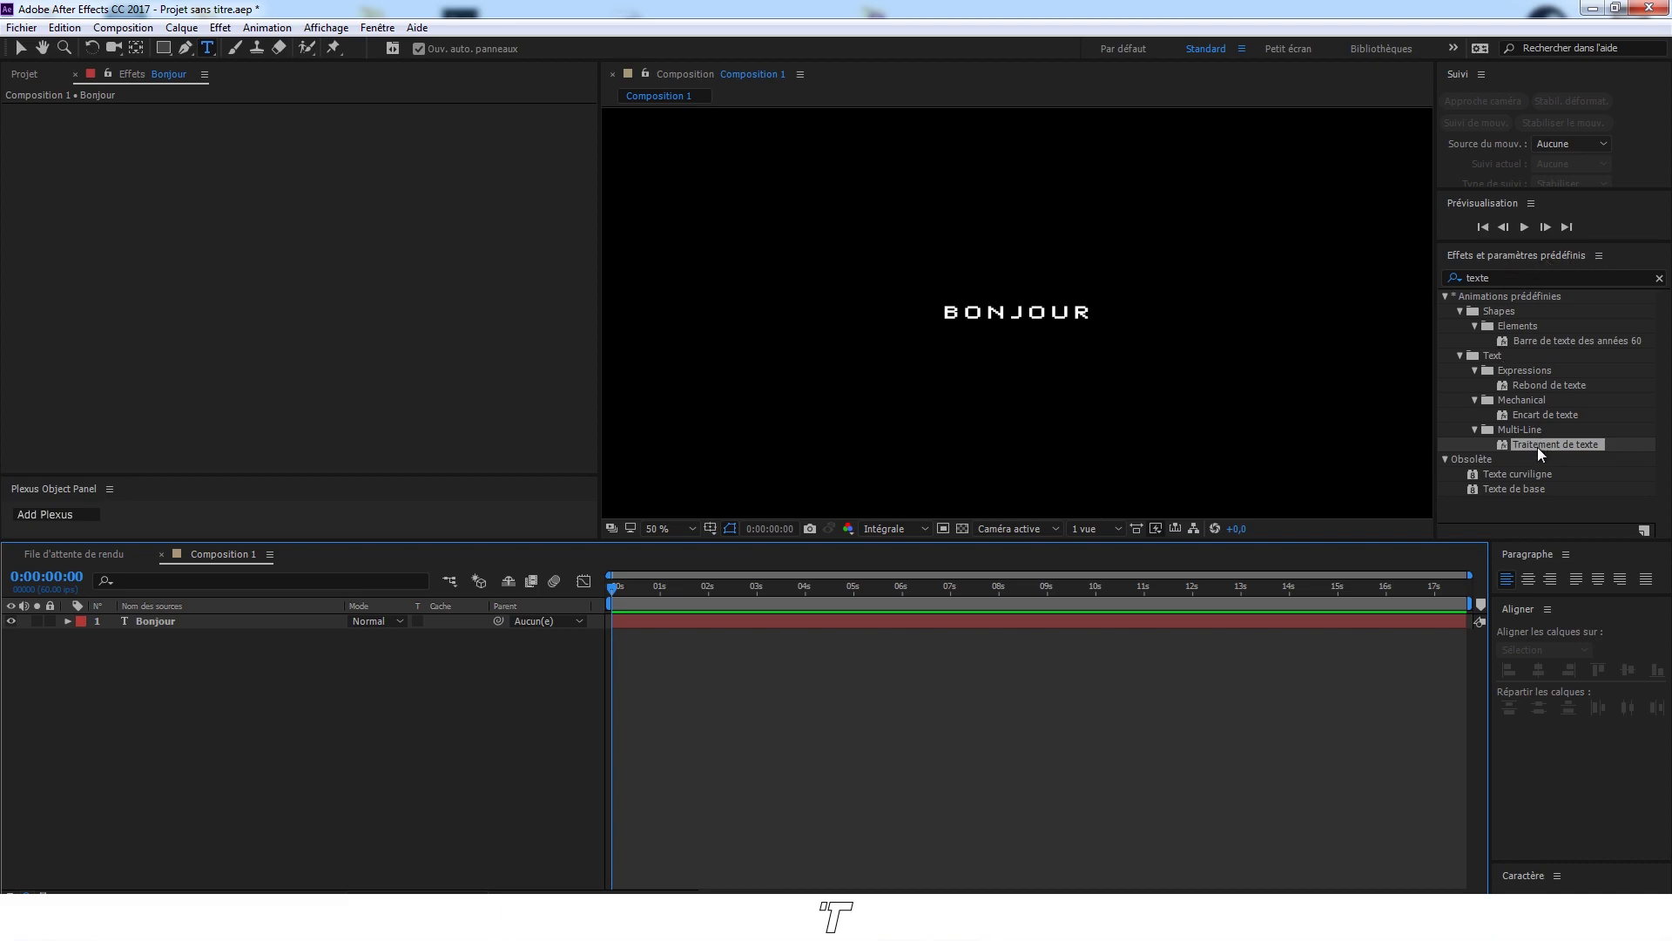
Apply the Traitement de texte animation preset to the Bonjour layer and preview the typing effect.
left_click_drag(1538, 447, 191, 625)
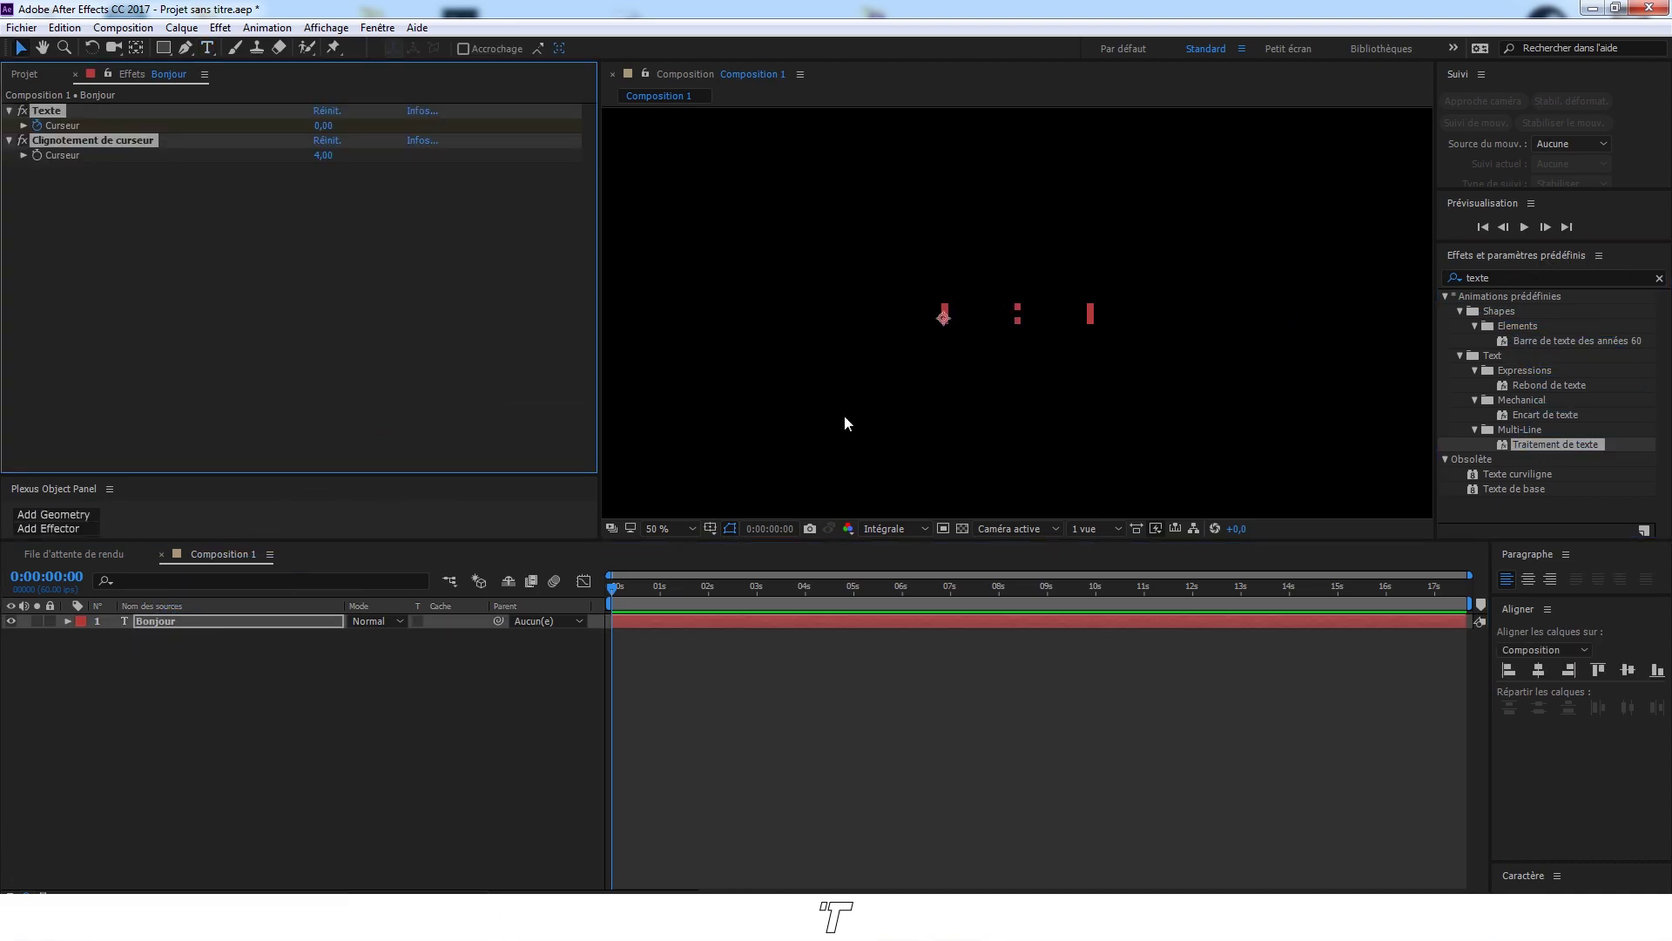
left_click(1520, 230)
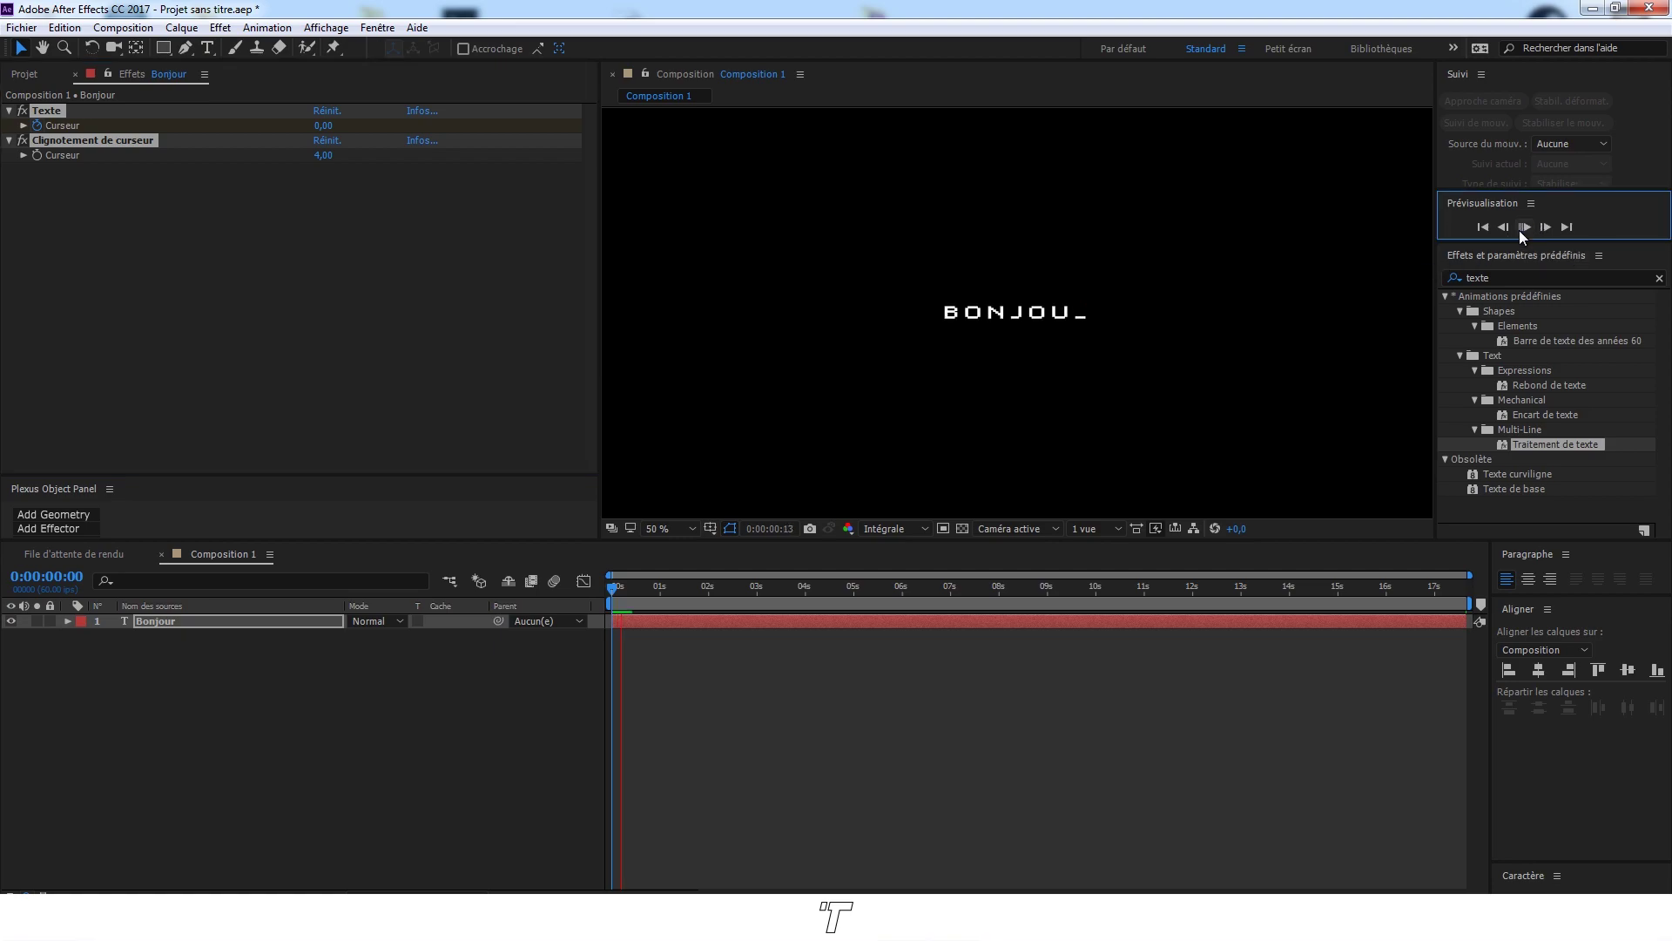
left_click(727, 629)
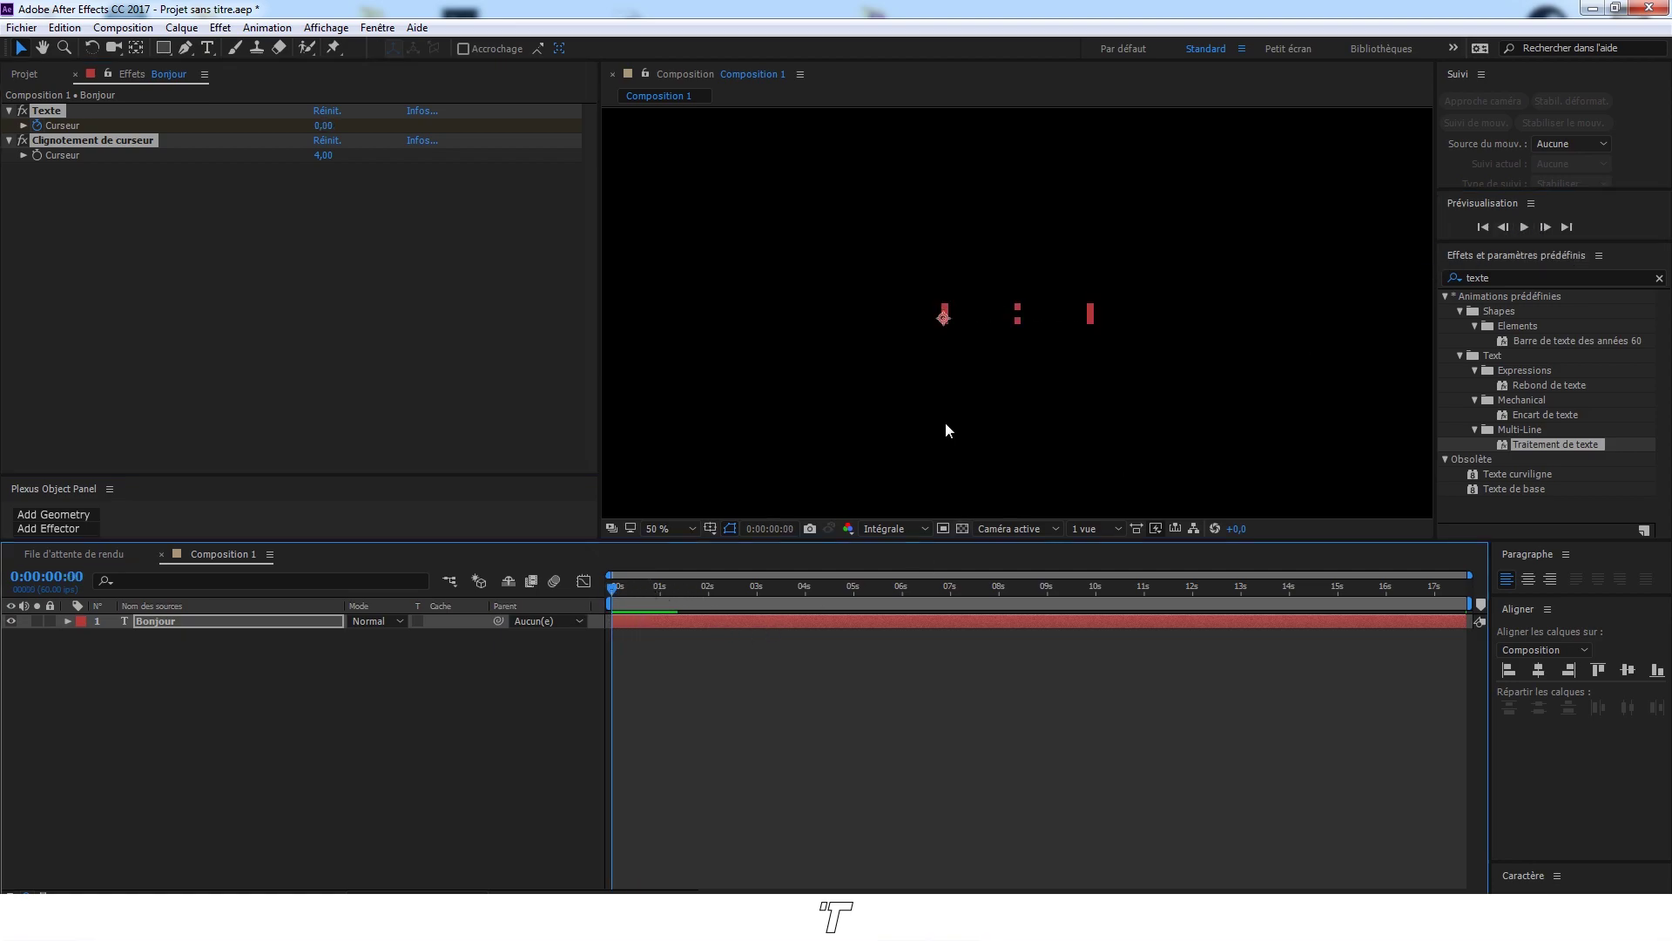
left_click(1525, 228)
left_click(1523, 227)
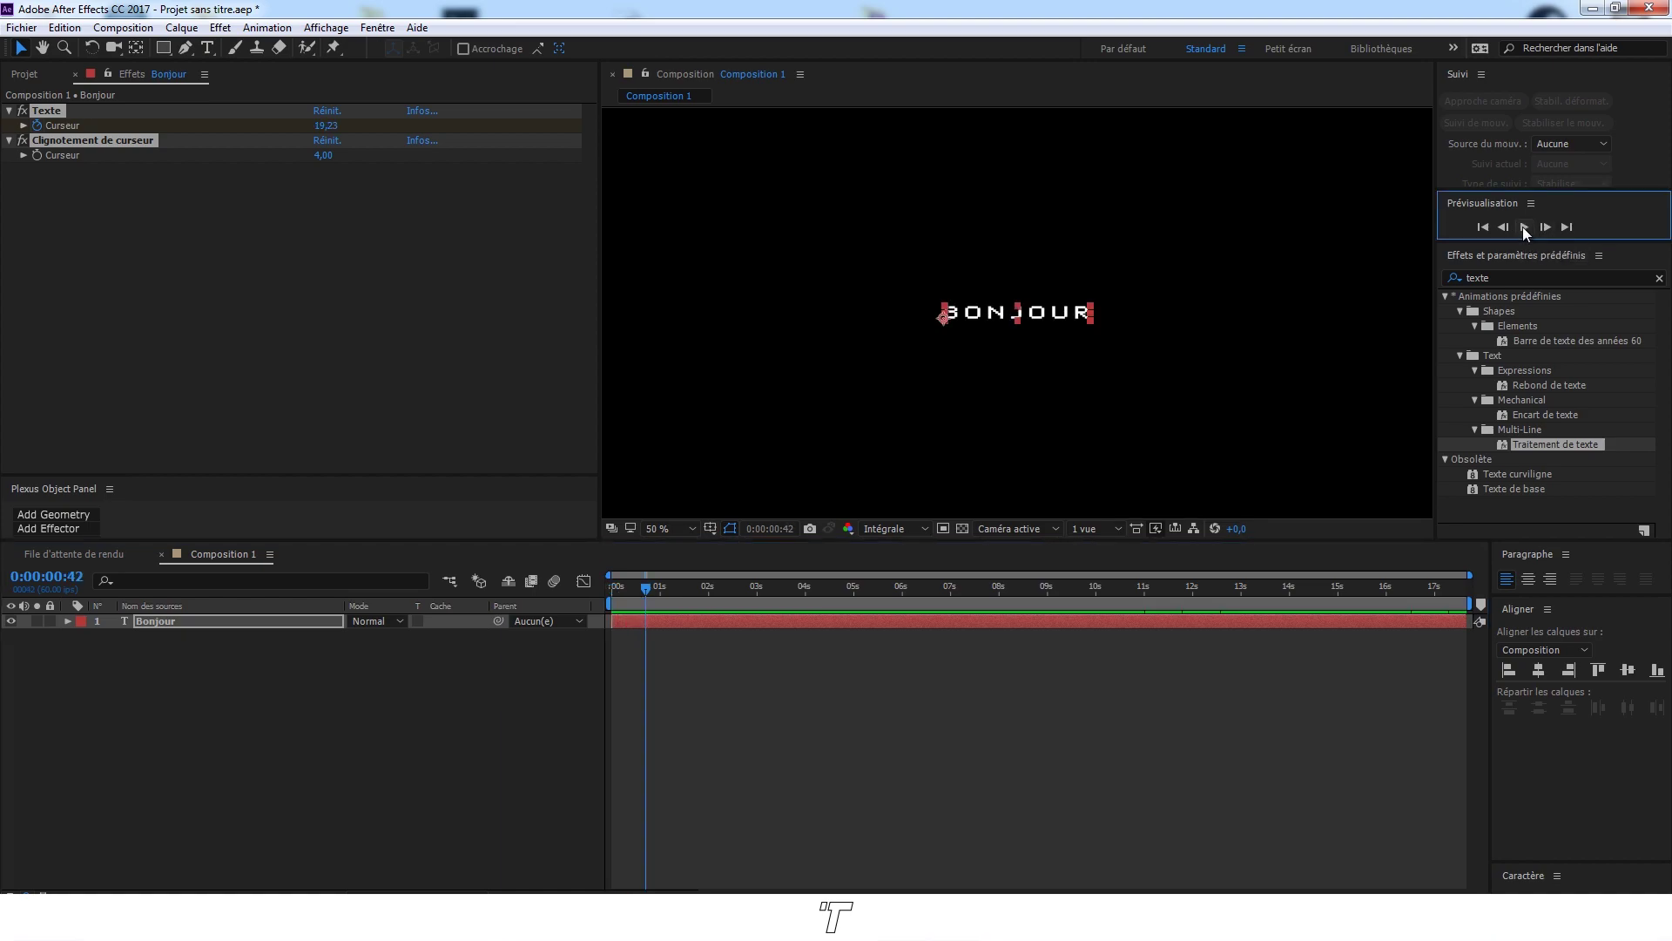
Reveal the Texte effect's Curseur keyframes on the Bonjour layer and scrub through the typing to the second keyframe at 0:00:02:00.
left_click(68, 622)
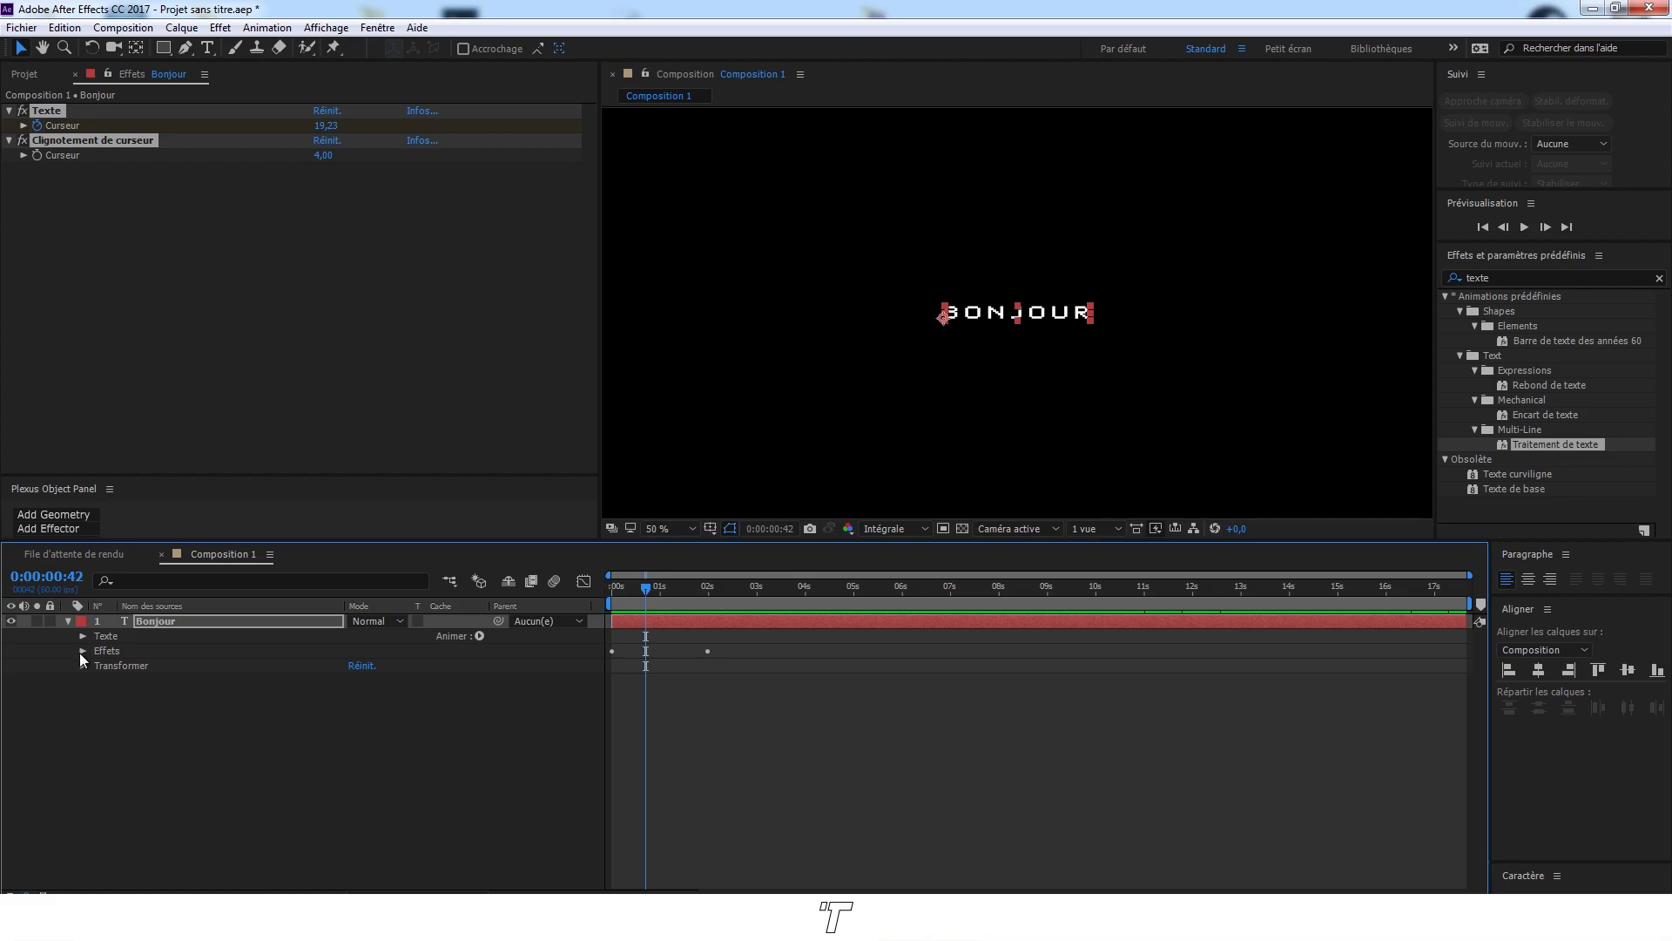
left_click(81, 652)
left_click(97, 670)
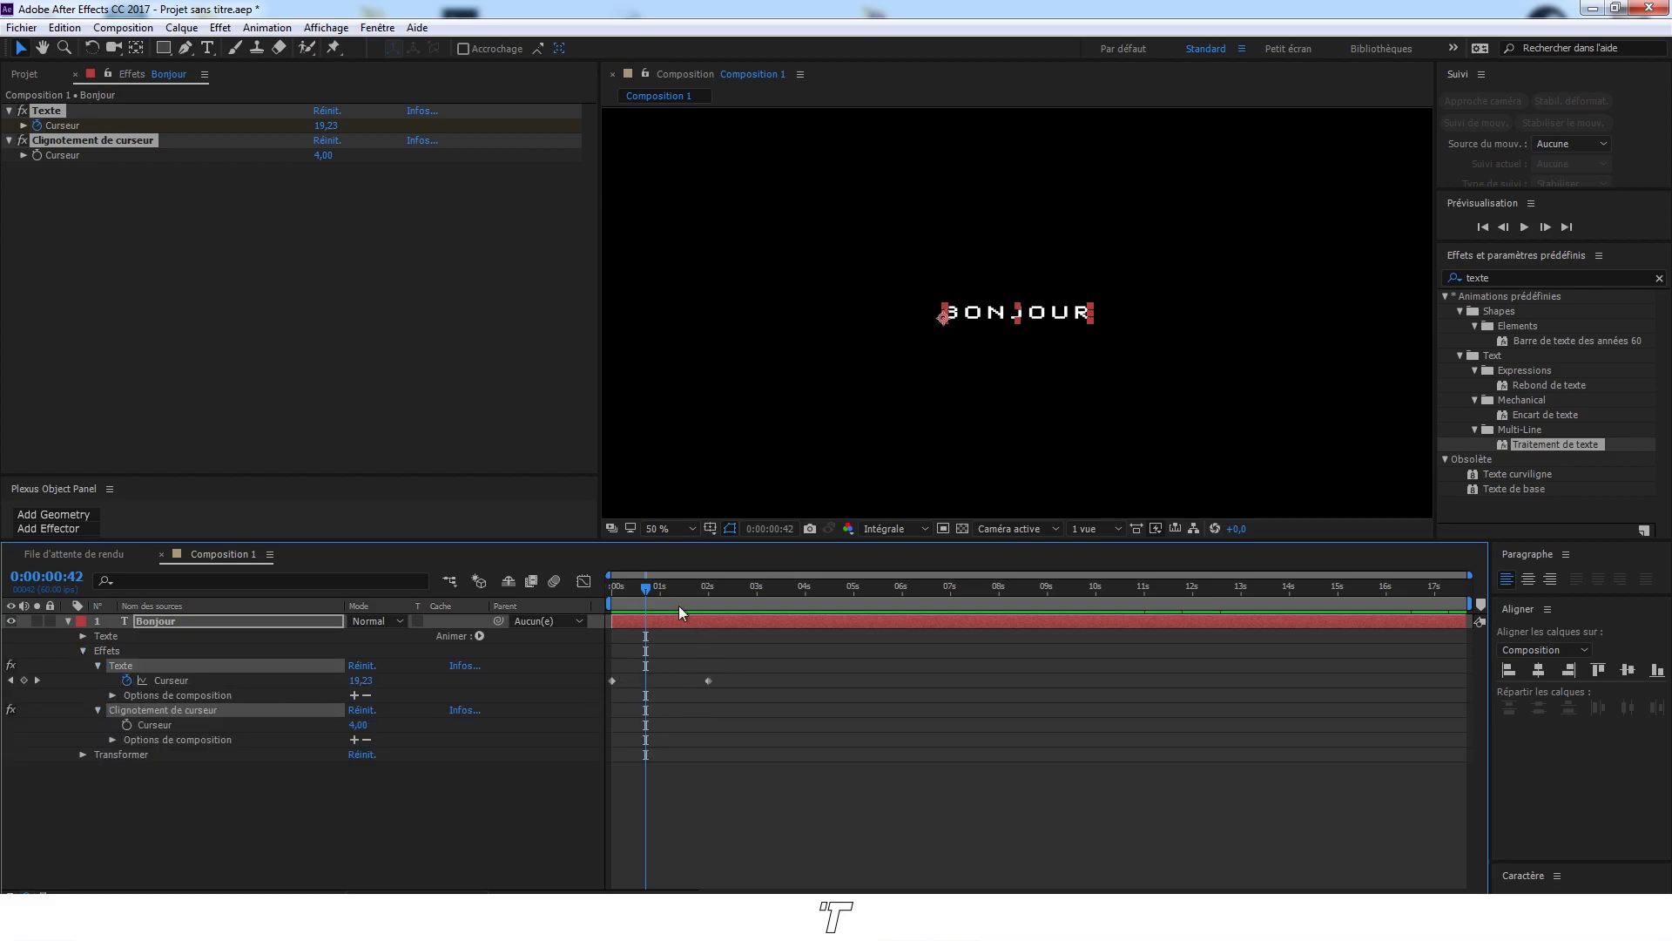
left_click_drag(648, 593, 625, 587)
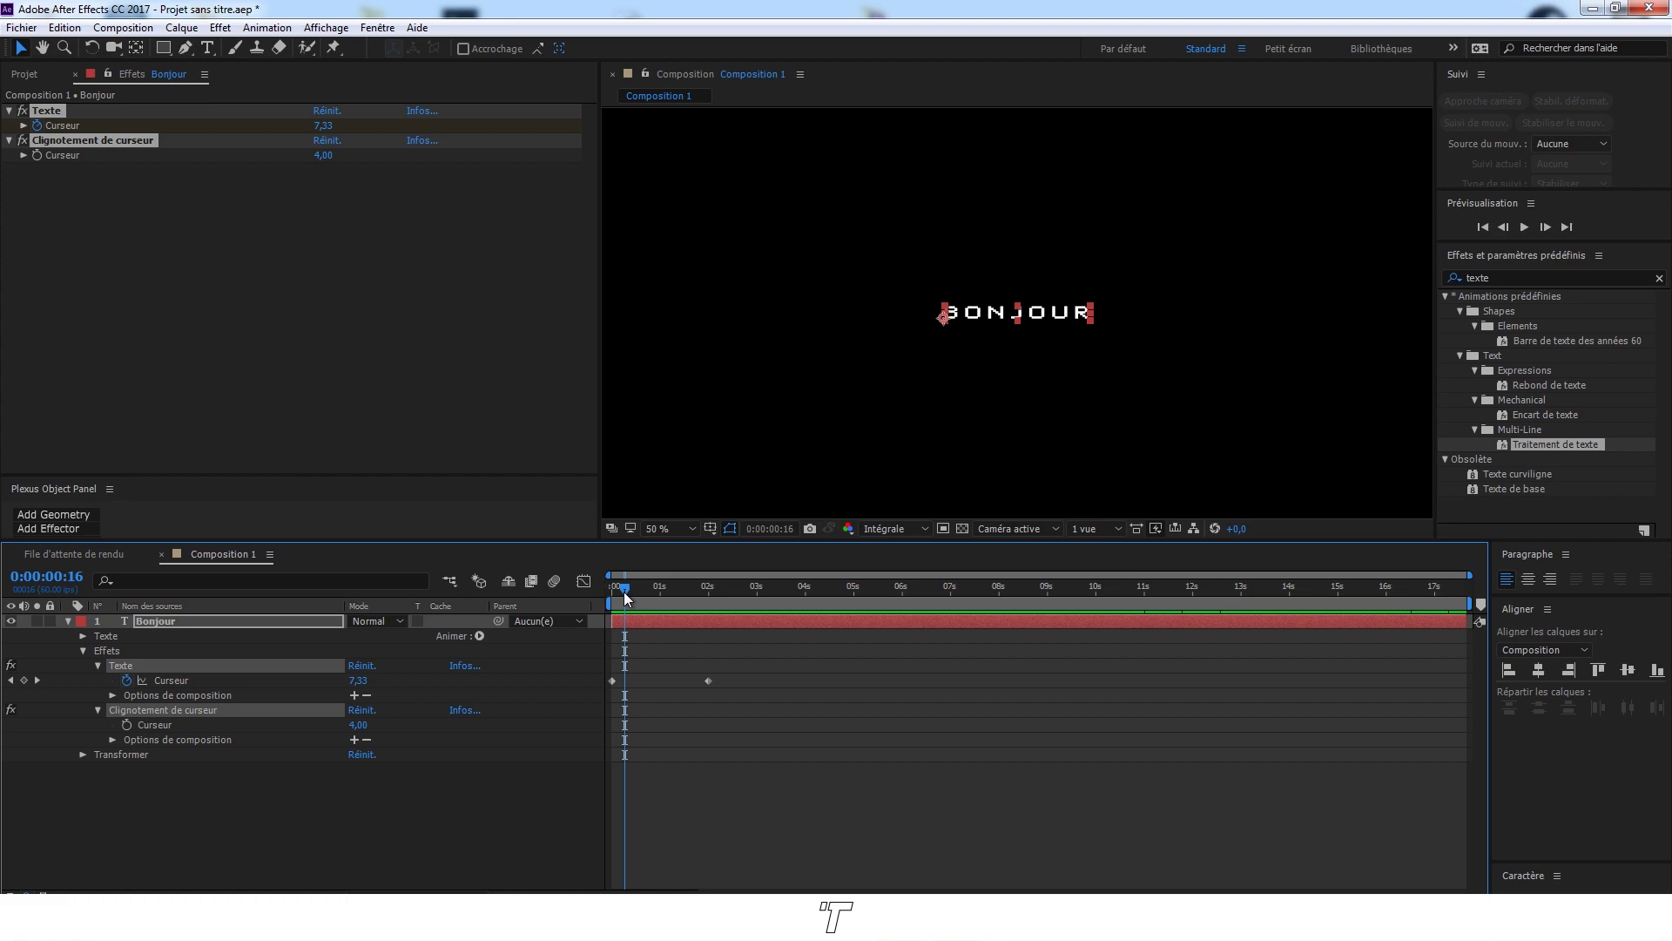
left_click_drag(623, 593, 622, 592)
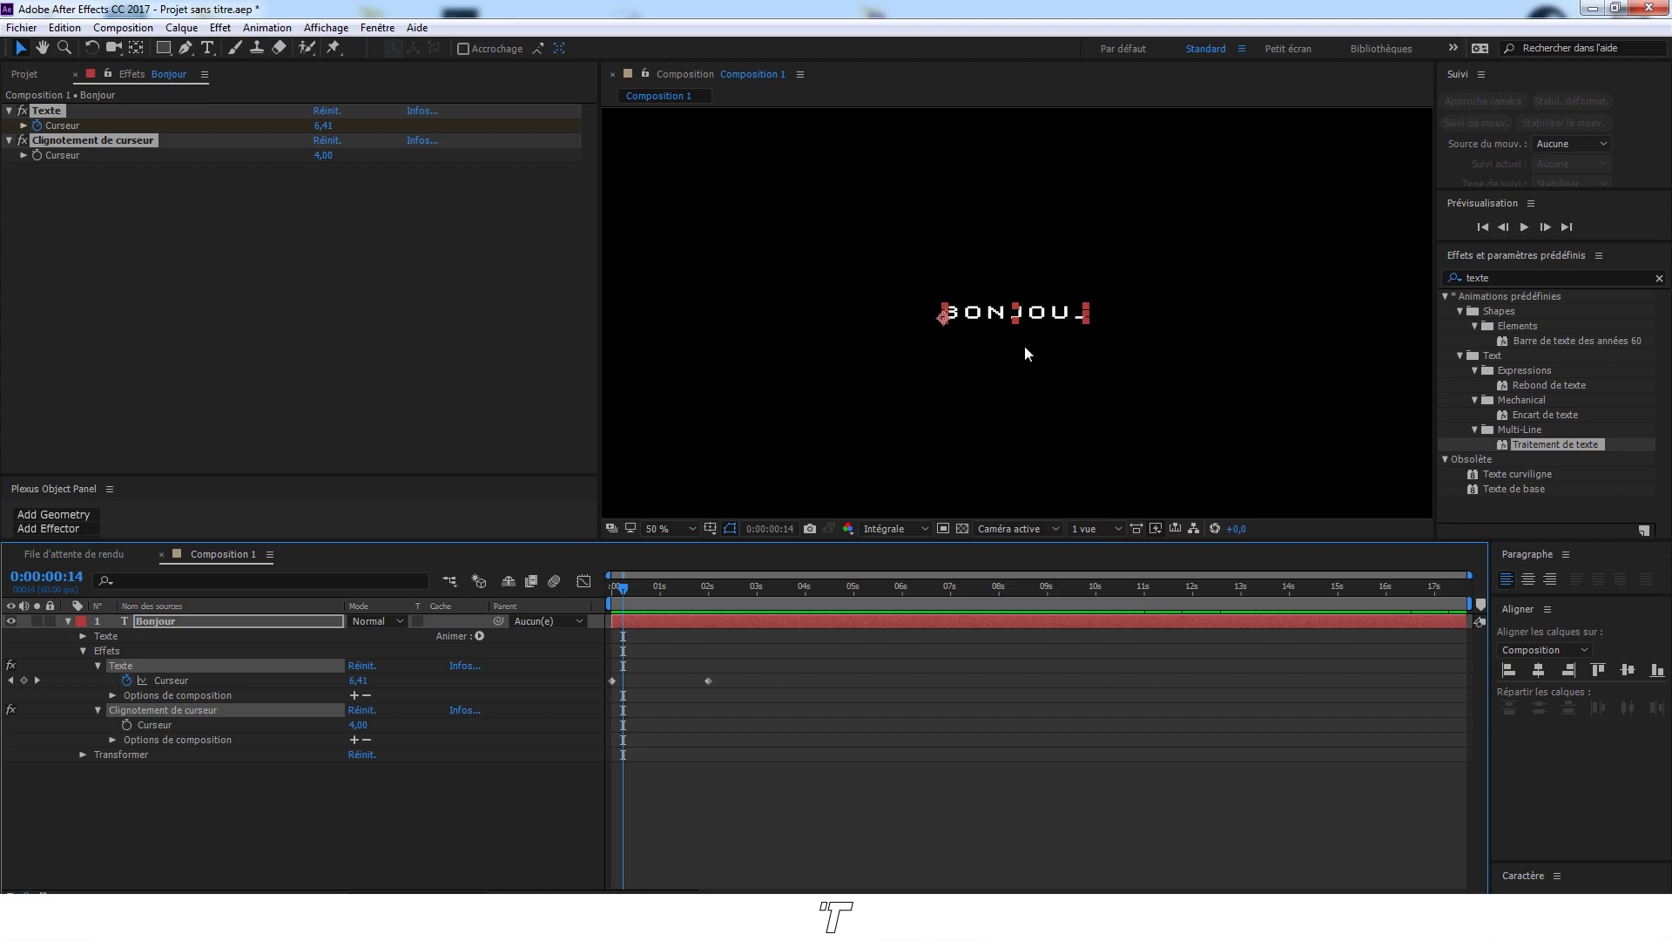
left_click_drag(620, 599, 708, 601)
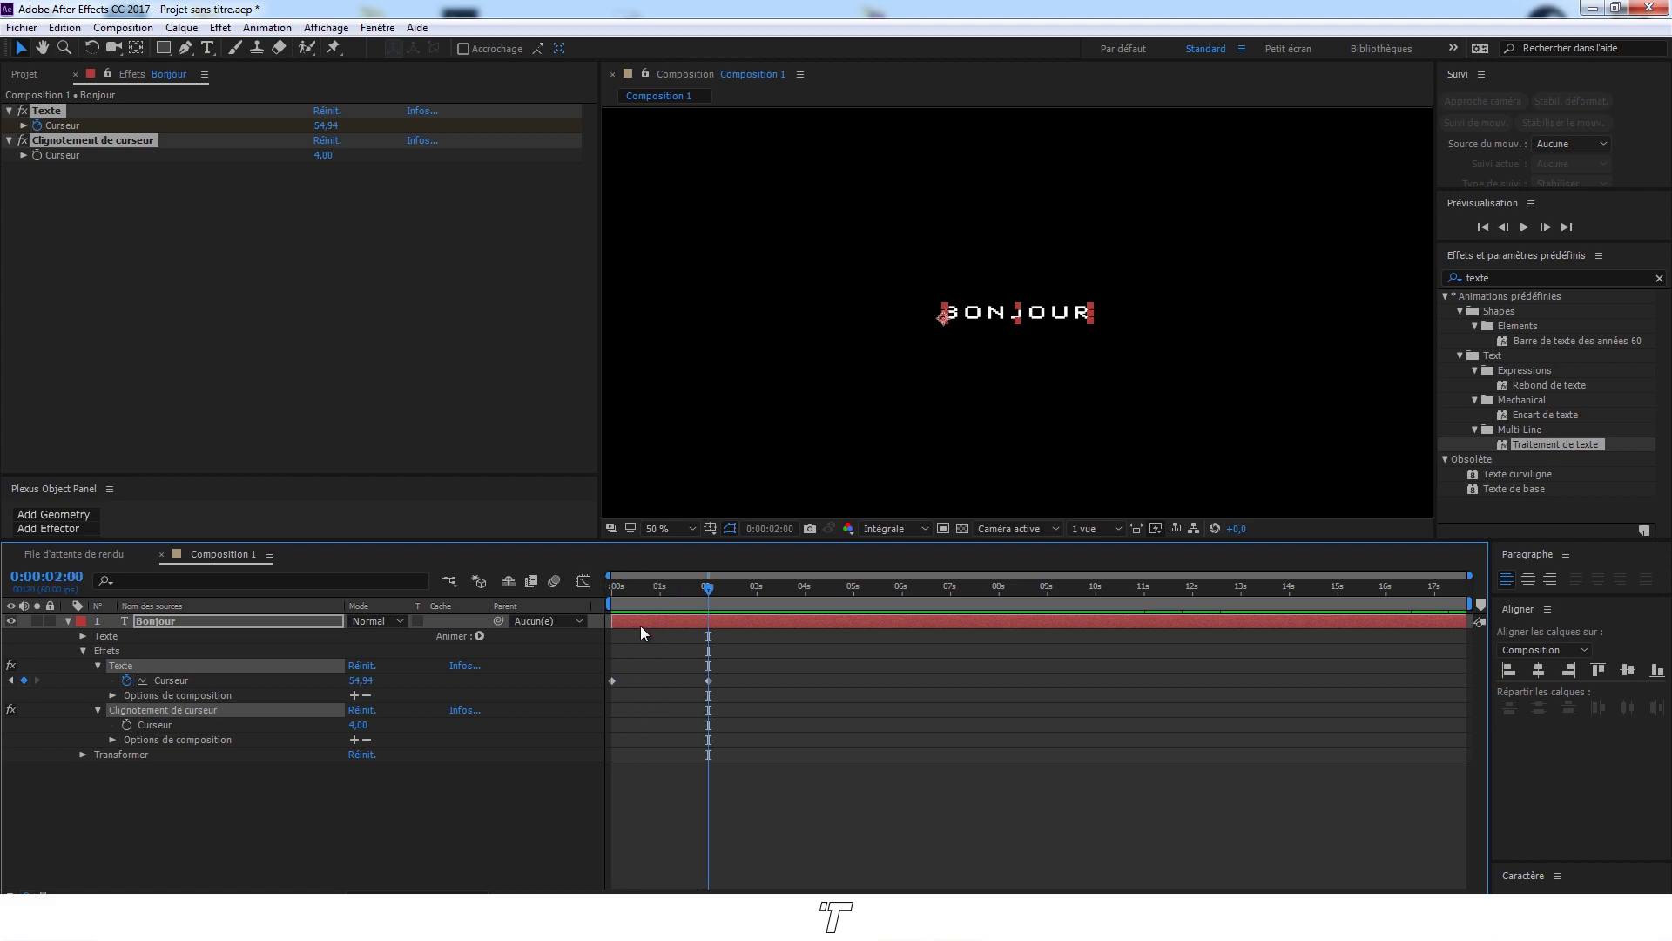
Set the Curseur value of both selected effects to 6,40 at 0:00:02:00 and preview the typing from the start.
left_click(359, 681)
type("6,40")
left_click(488, 786)
left_click_drag(703, 581, 612, 575)
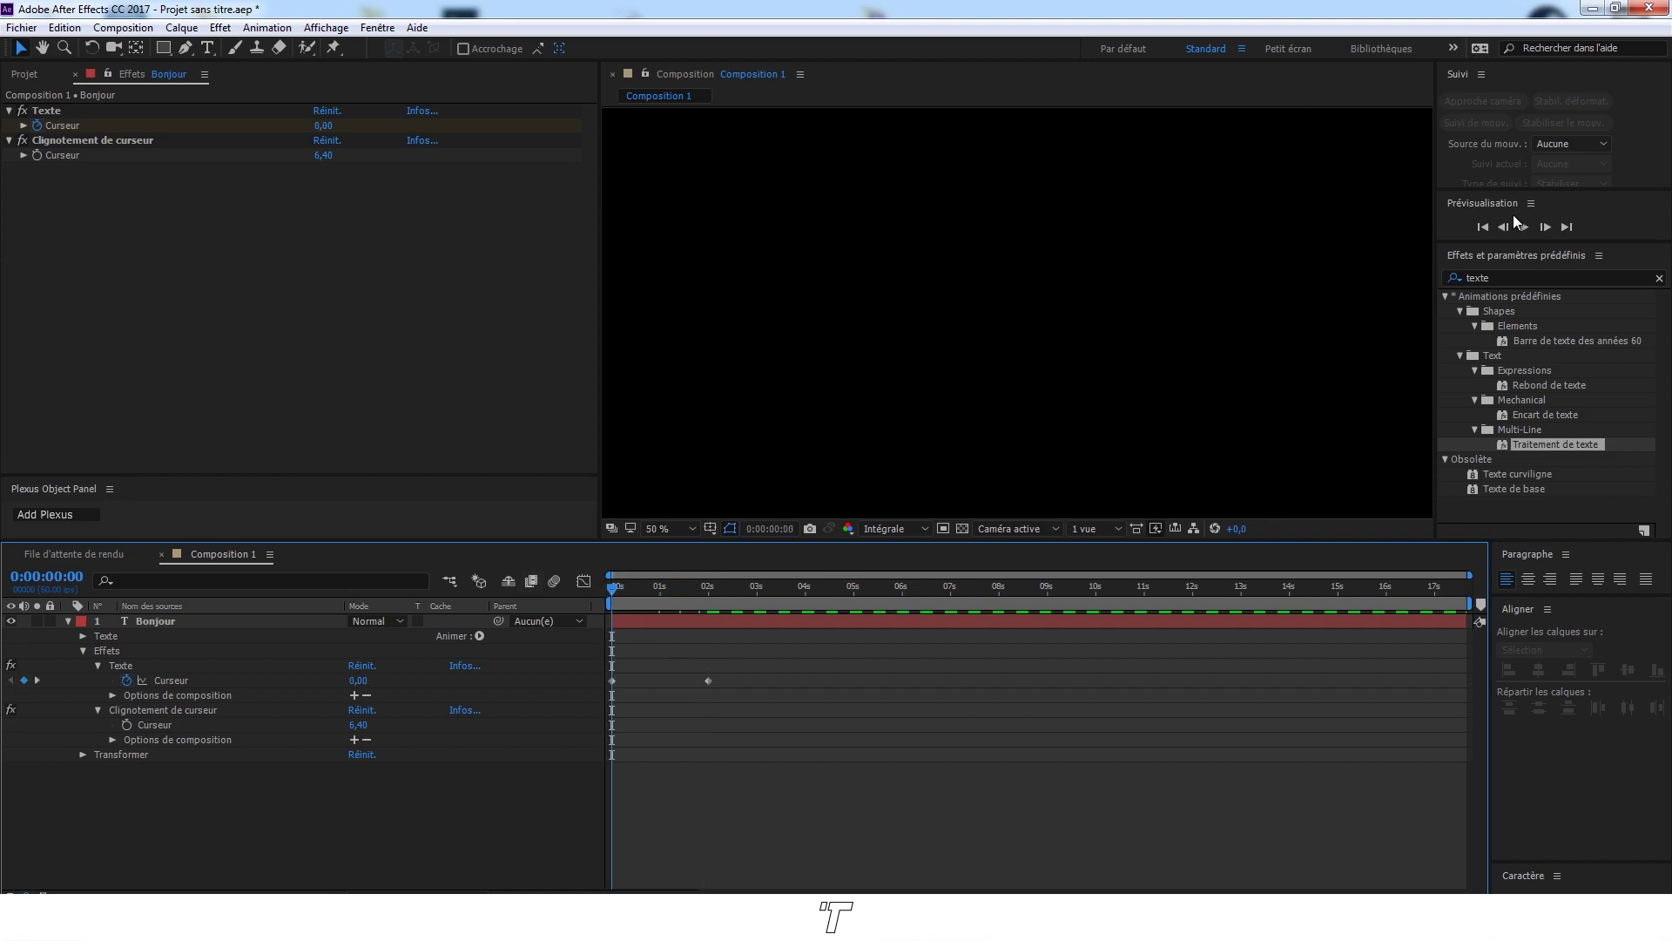
left_click(1525, 227)
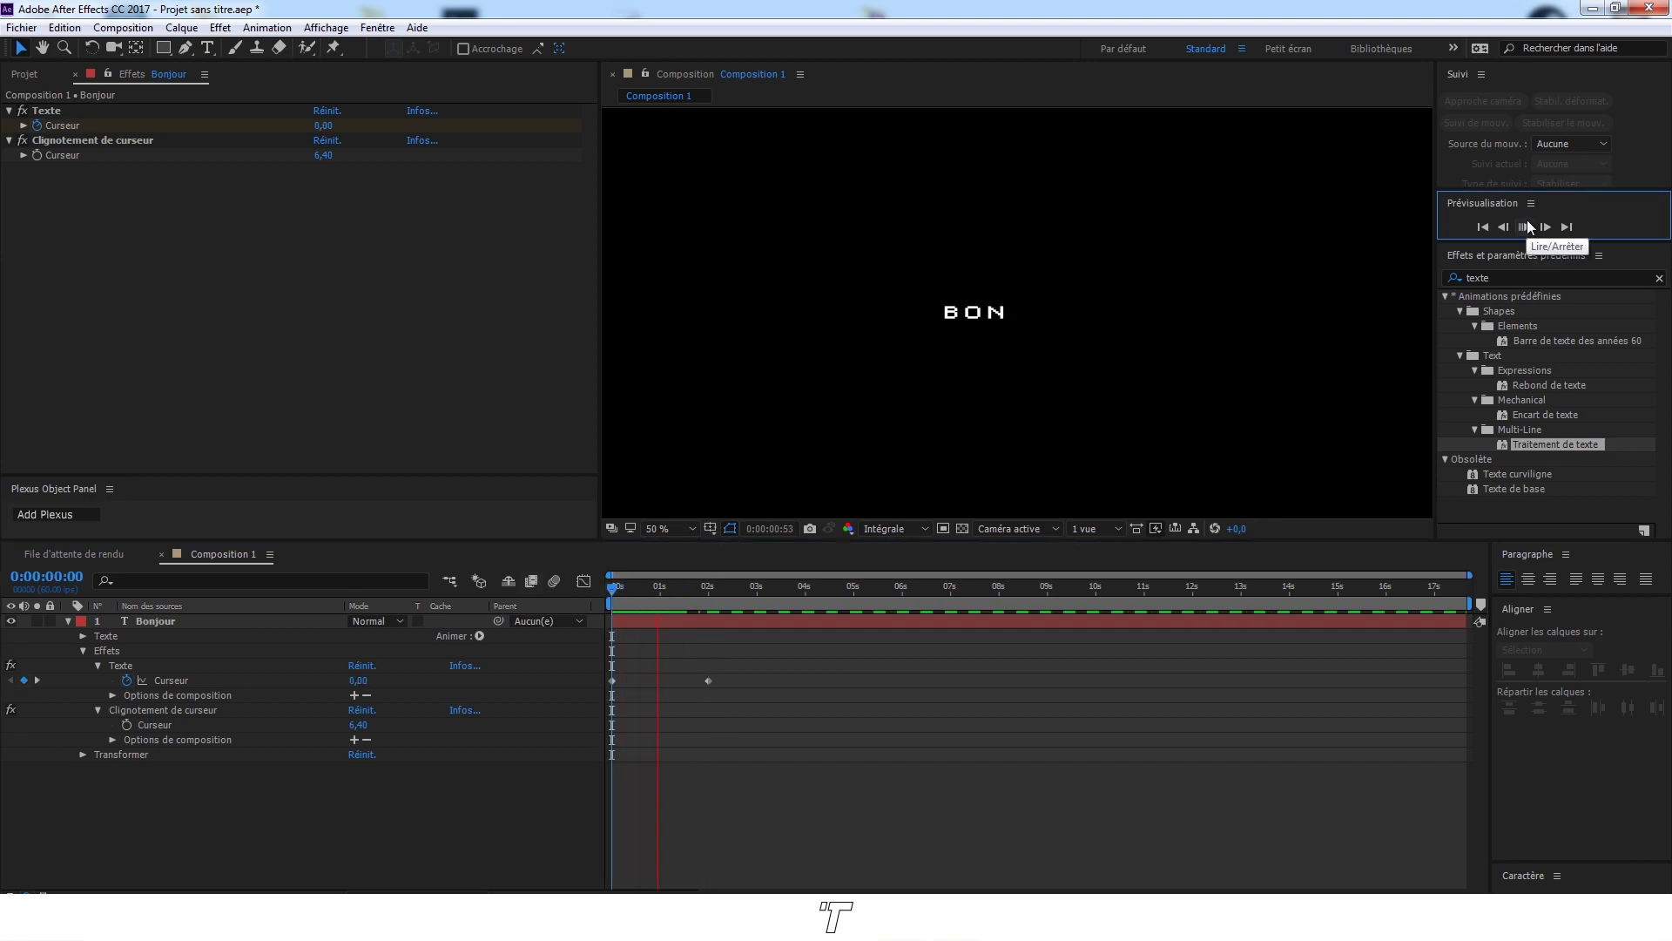
key("space")
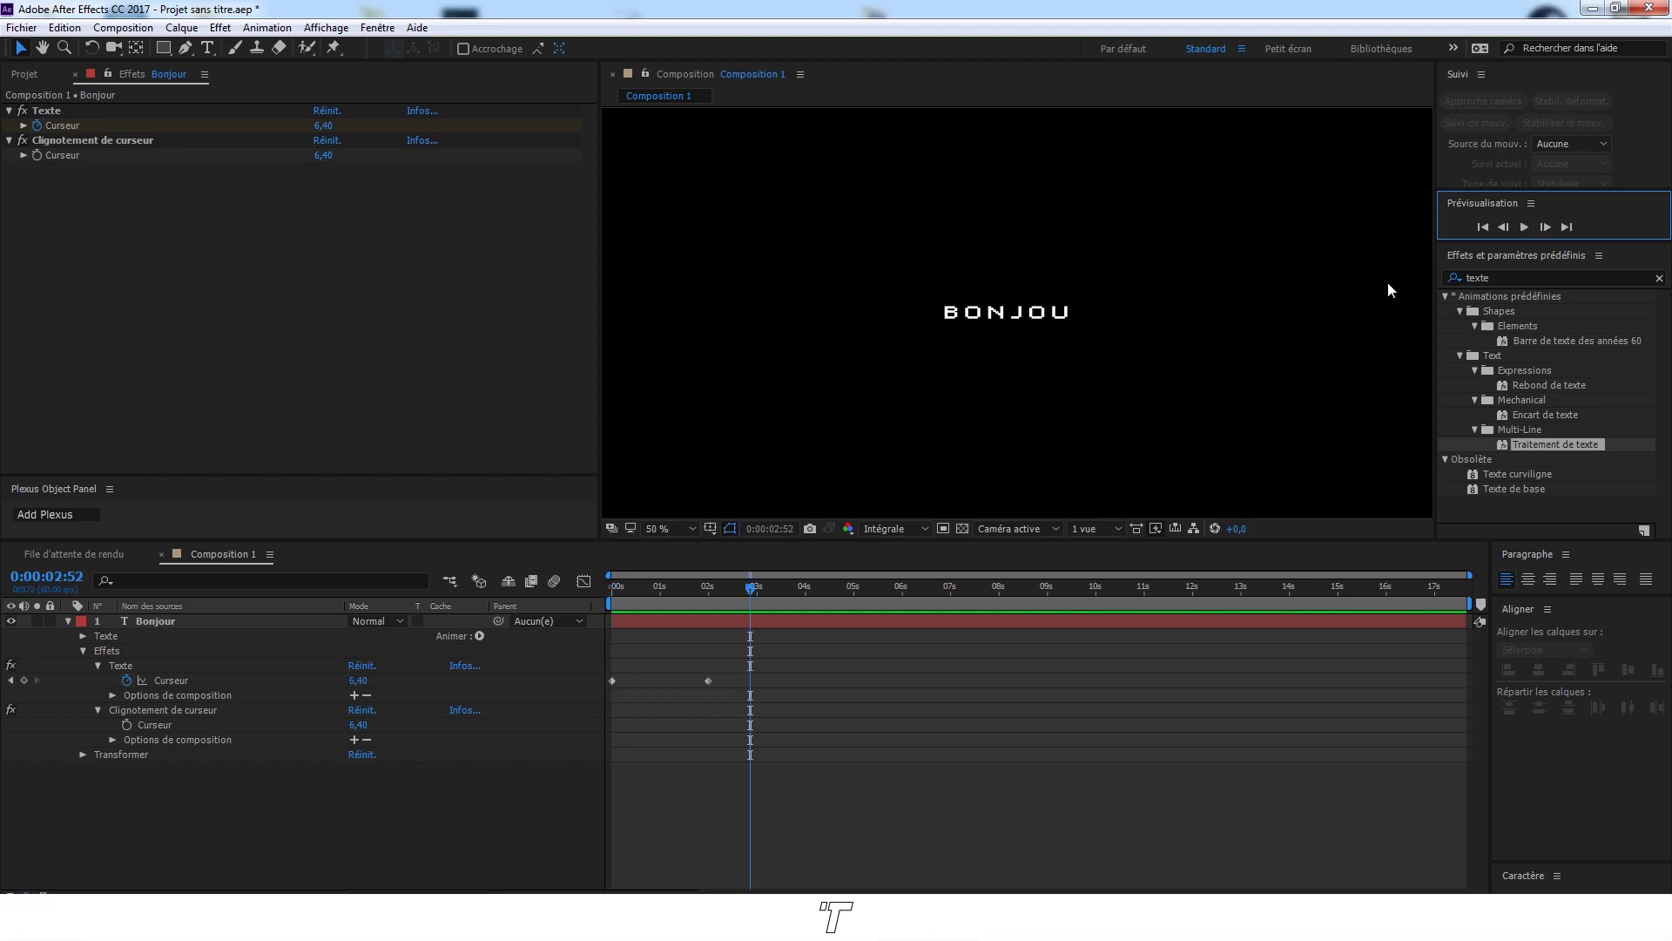
Set the Texte effect's Curseur keyframe at 0:00:02:00 to 6,50 and preview the typing from the start.
left_click_drag(777, 599, 685, 598)
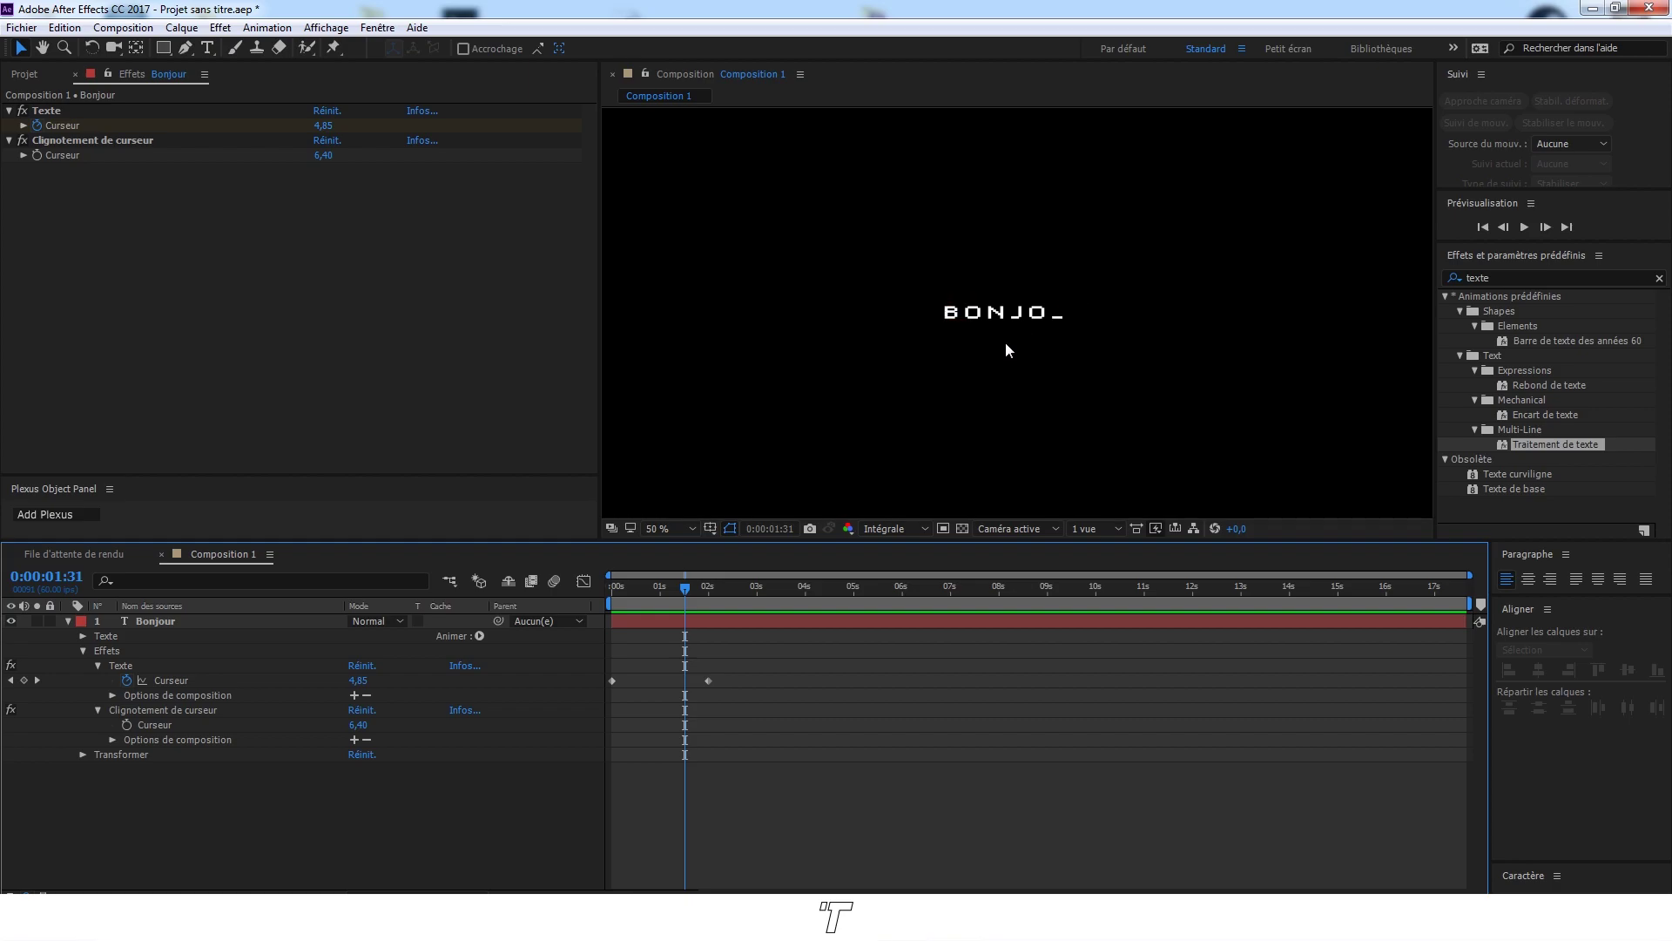
mouse_move(686, 590)
left_mouse_down()
mouse_move(598, 614)
mouse_move(656, 593)
mouse_move(709, 607)
left_mouse_up()
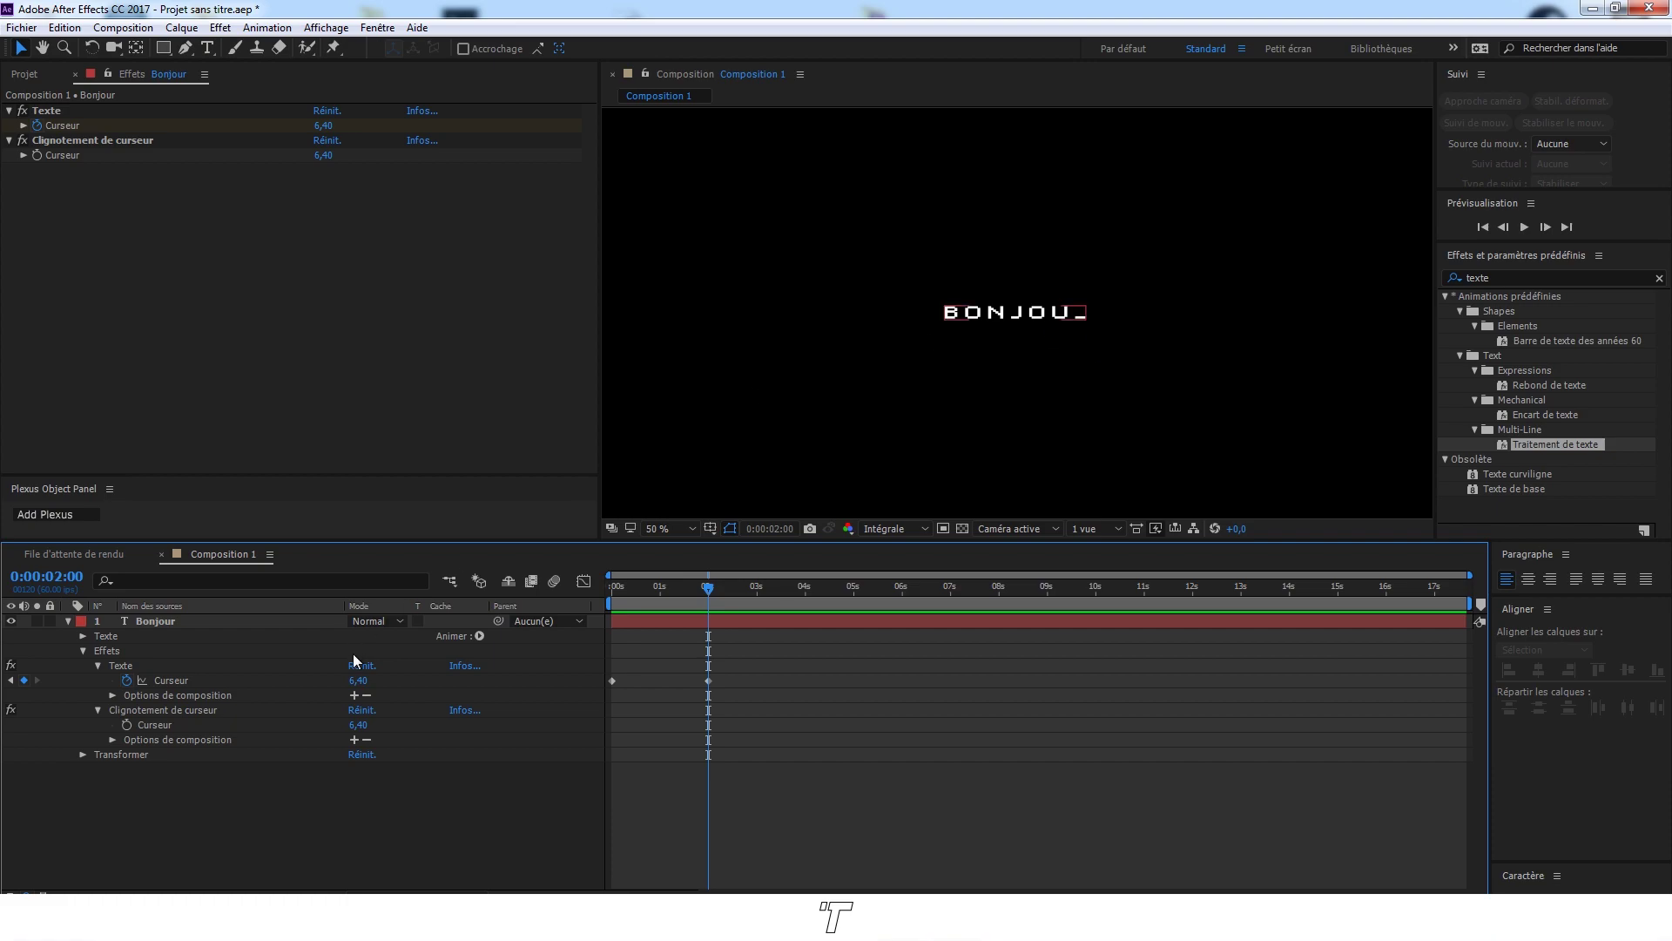
left_click(358, 680)
type("6,50")
left_click(449, 823)
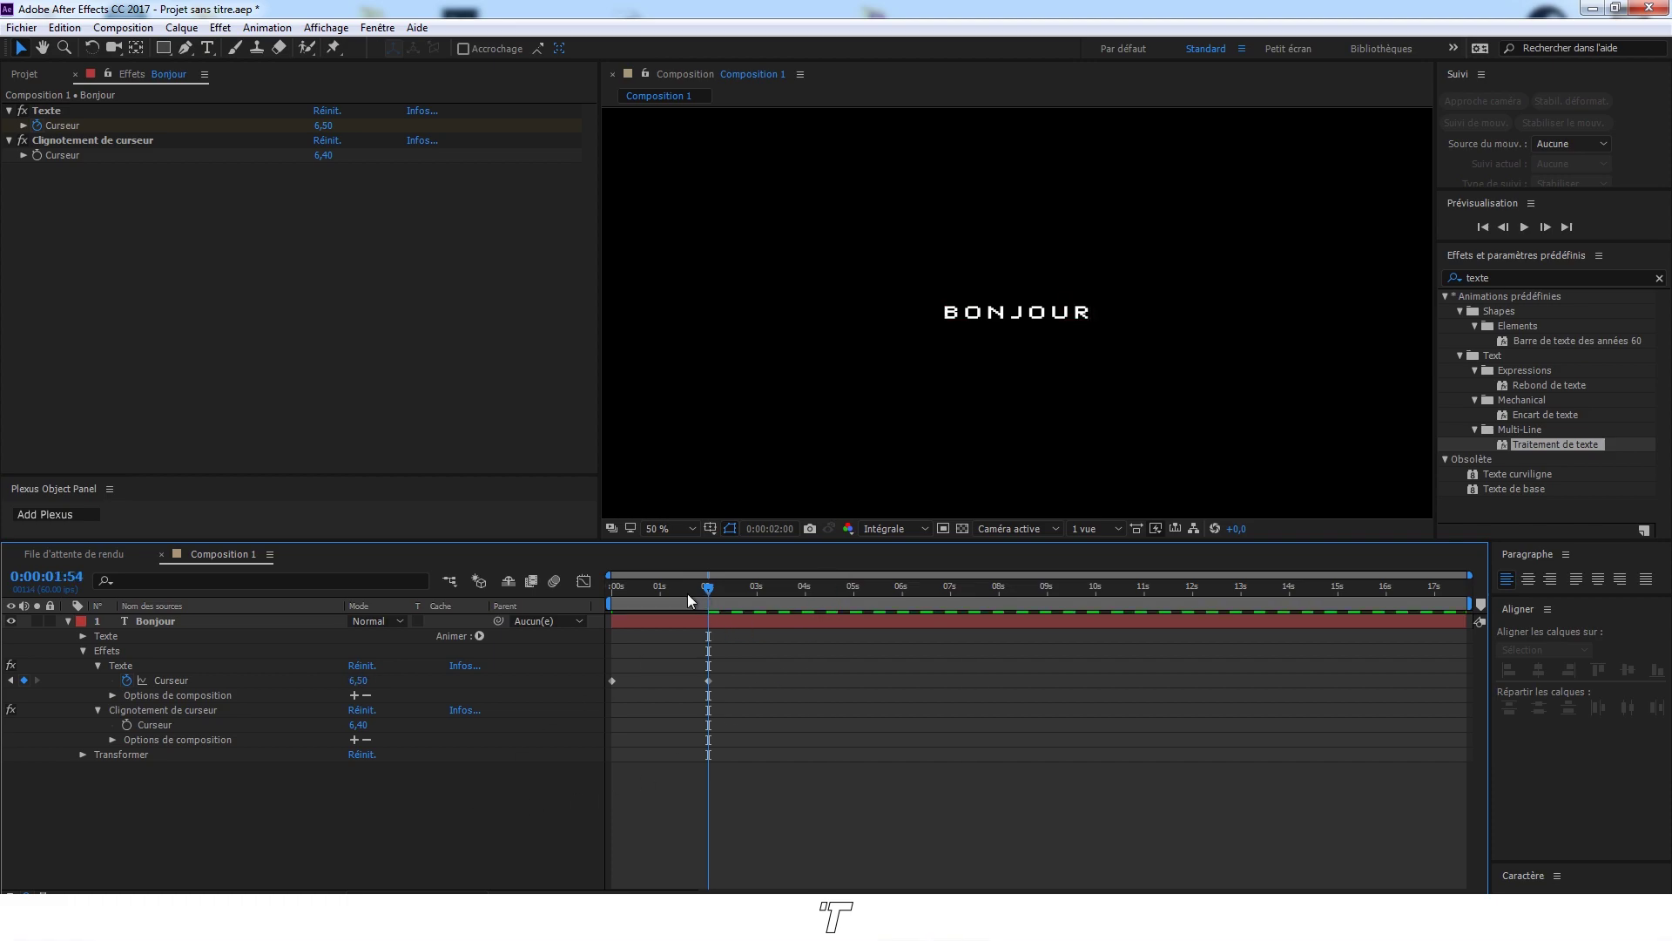
key("Home")
left_click(1524, 234)
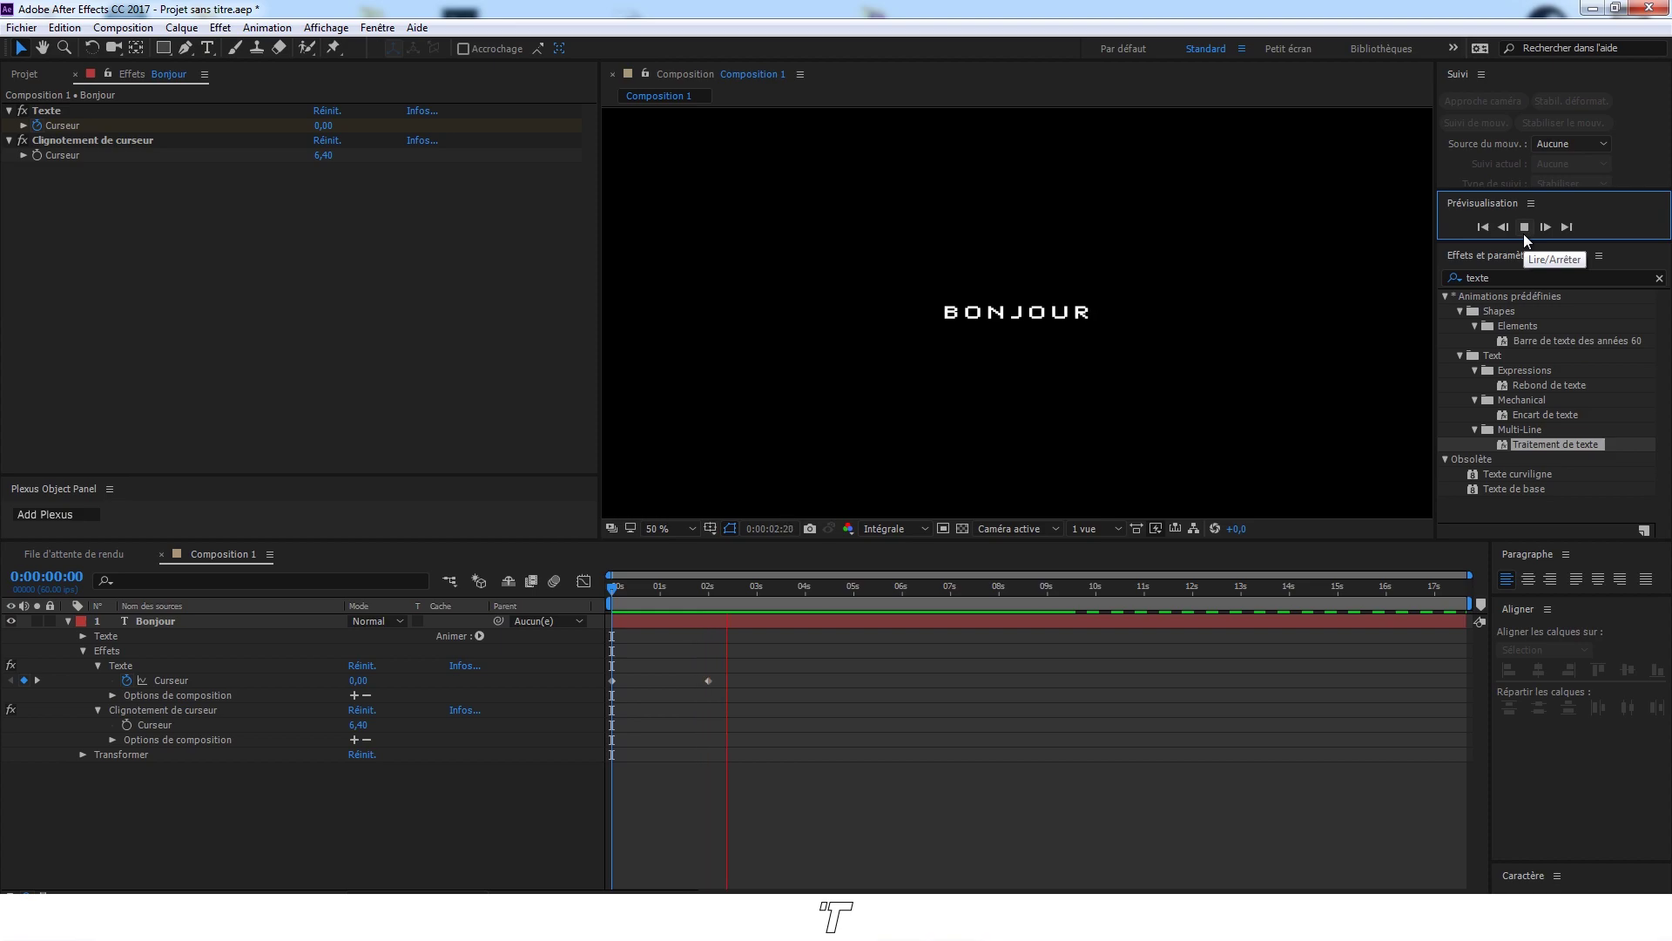
left_click(1523, 233)
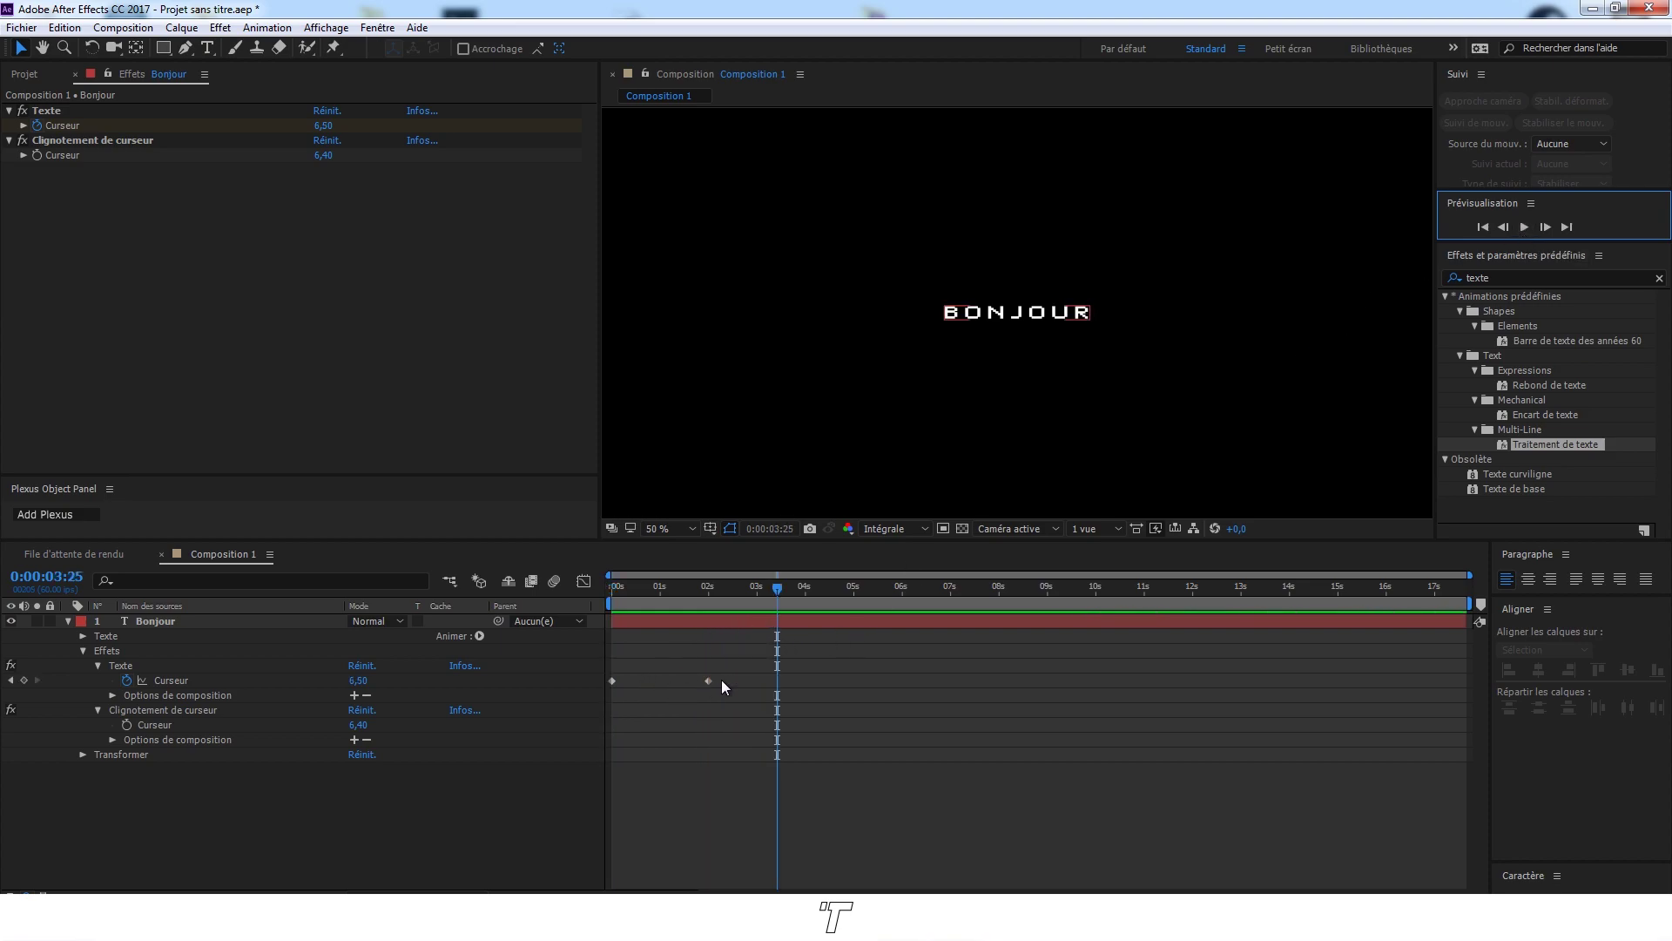
Preview faster typing with the second Curseur keyframe moved to about 1 second, and collapse the Bonjour layer's properties.
left_click_drag(707, 682, 664, 685)
left_click(675, 585)
key("Home")
left_click(1524, 227)
left_click(1524, 228)
left_click(68, 621)
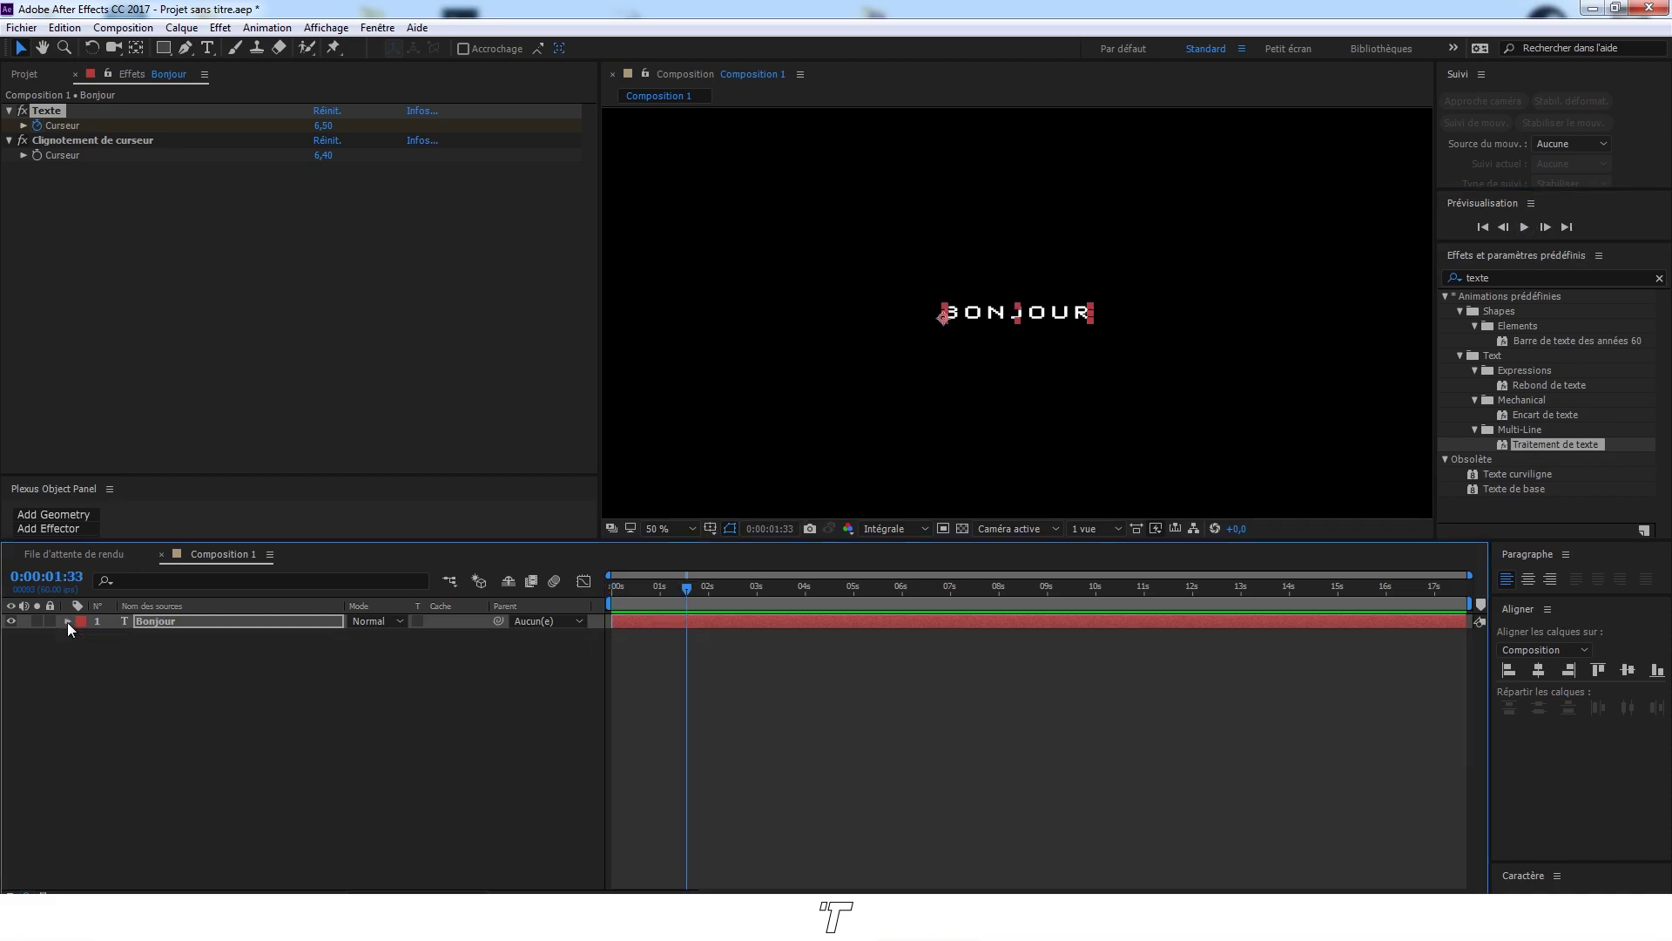